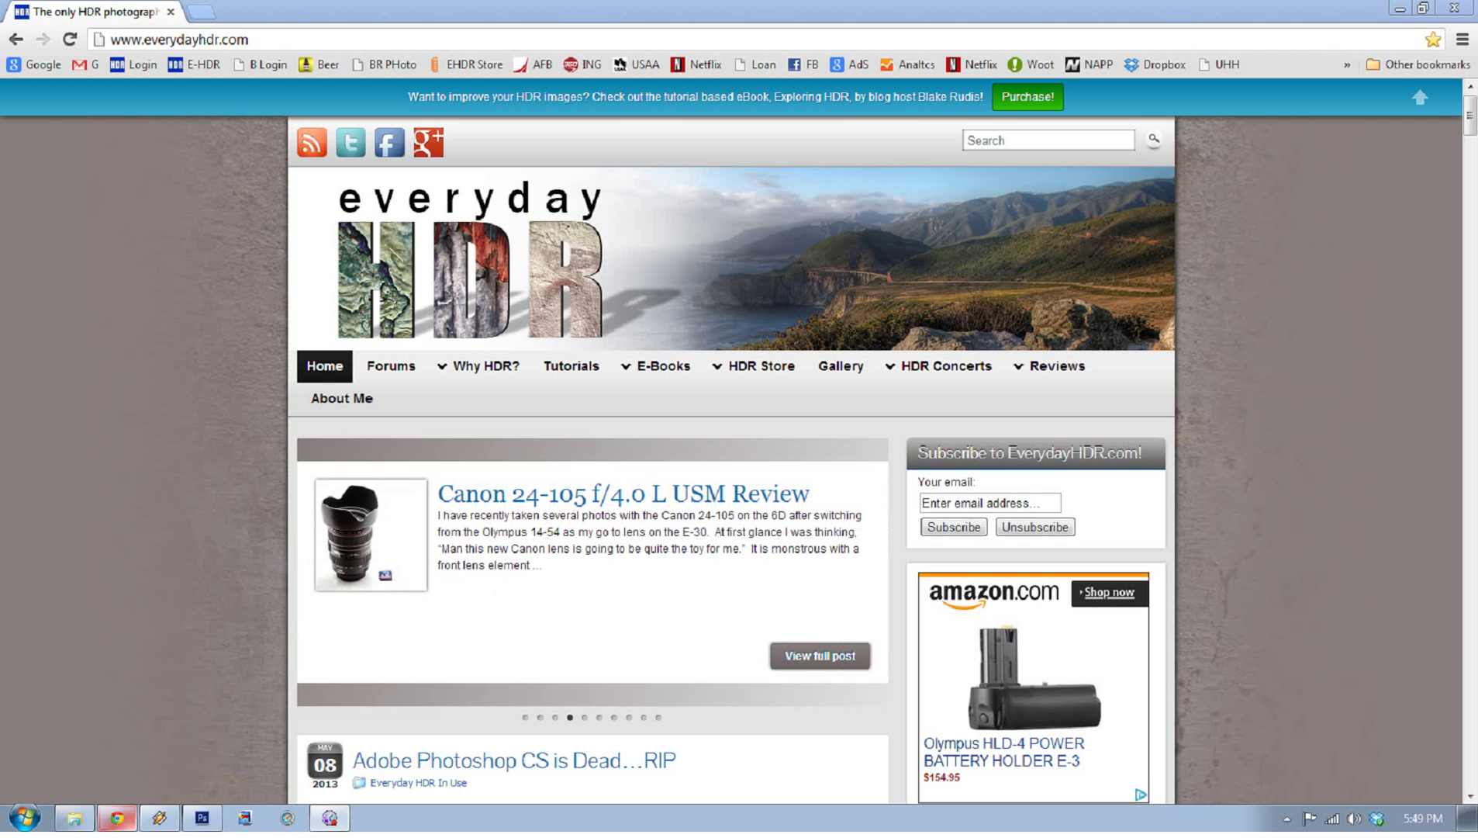
Minimize Chrome to bring the river photo in Camera Raw into view
click(979, 501)
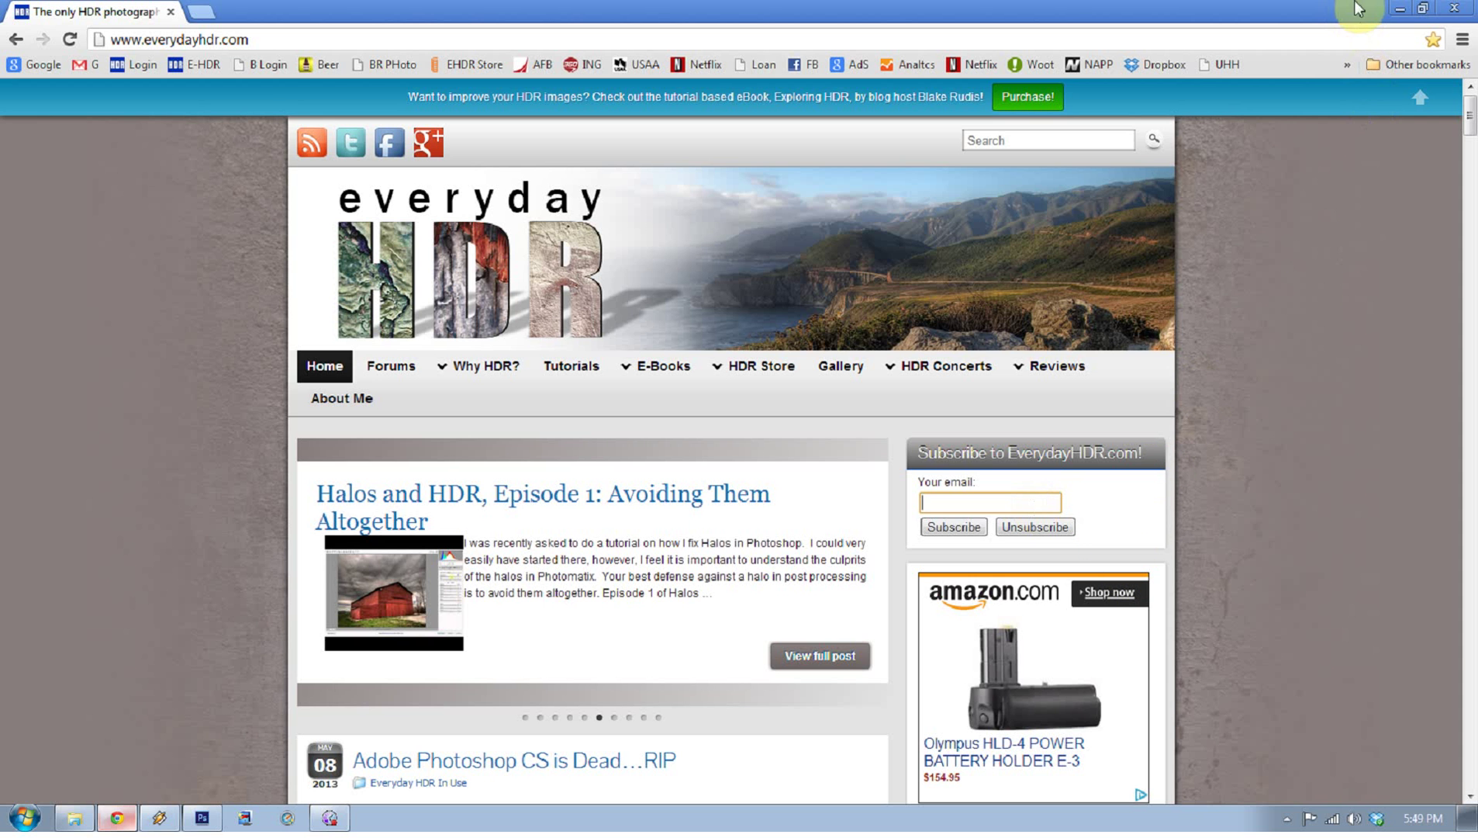
click(1400, 12)
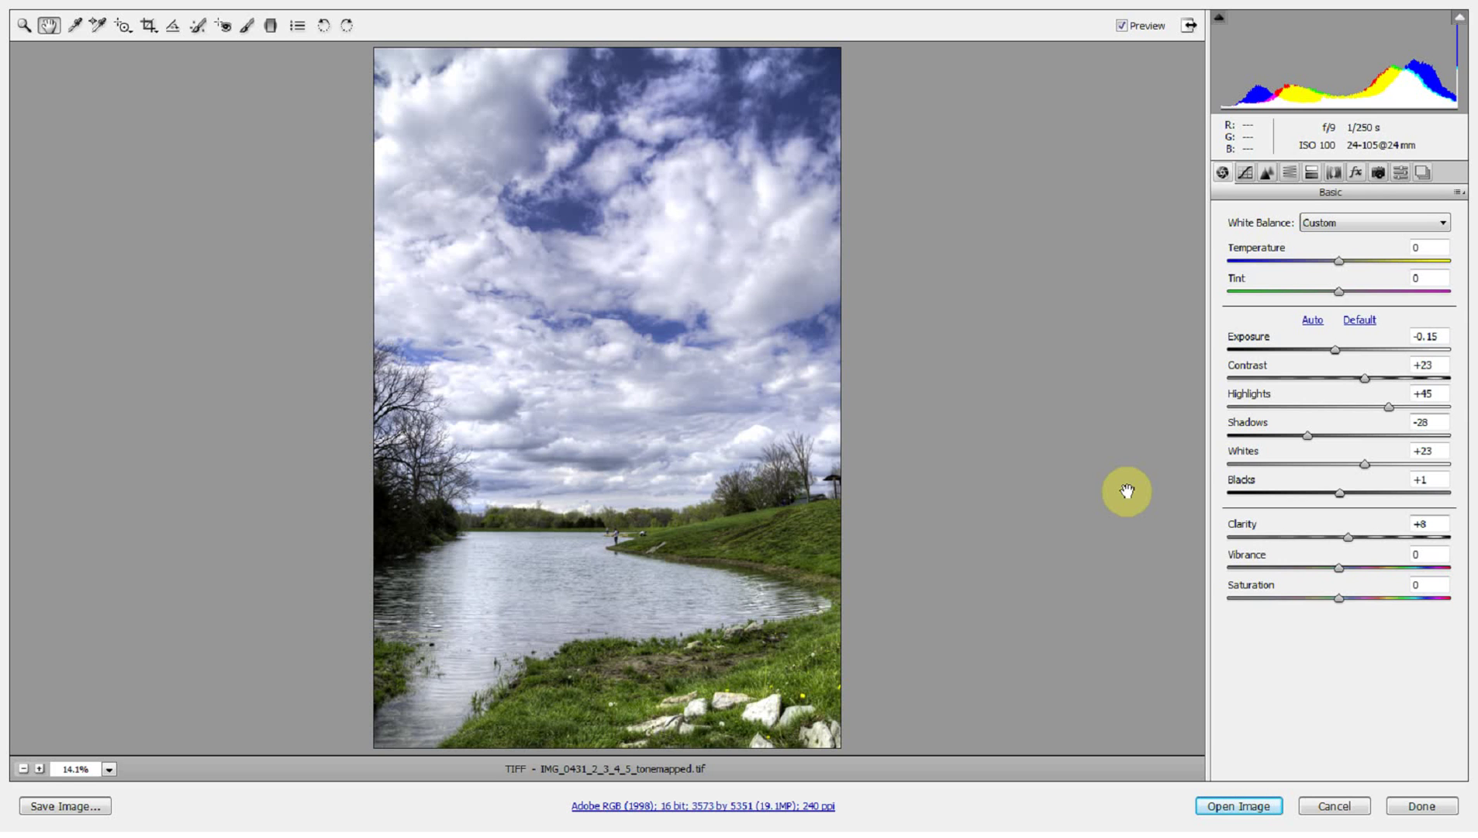
Raise global Clarity to +63, drop it to -100, then return it near zero
click(1350, 541)
key(shift+Up)
key(shift+Up)
key(shift+Up)
key(shift+Up)
key(shift+Up)
key(Up)
key(Up)
key(Up)
key(Up)
key(Up)
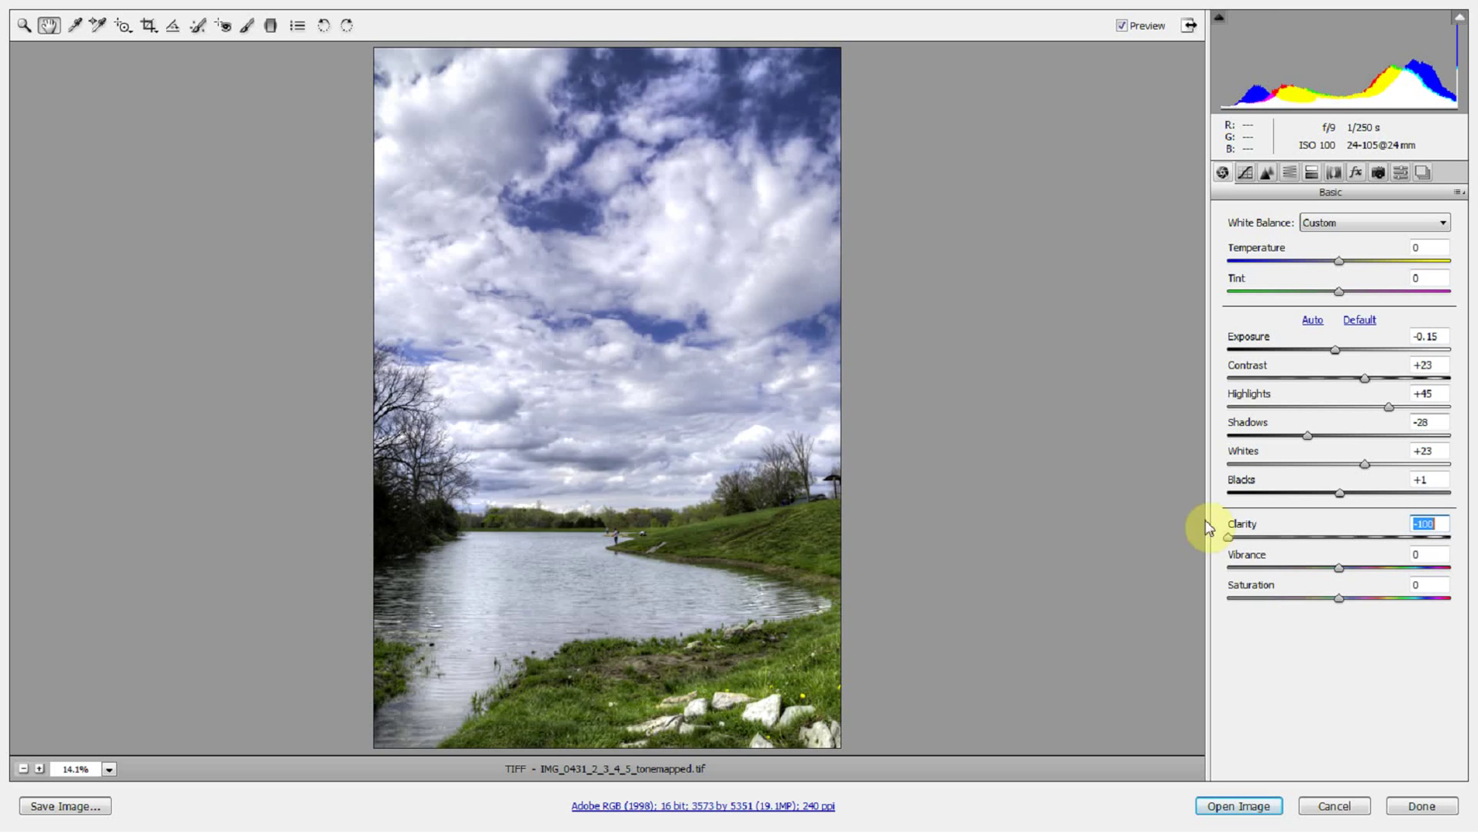
drag(1350, 537, 1231, 541)
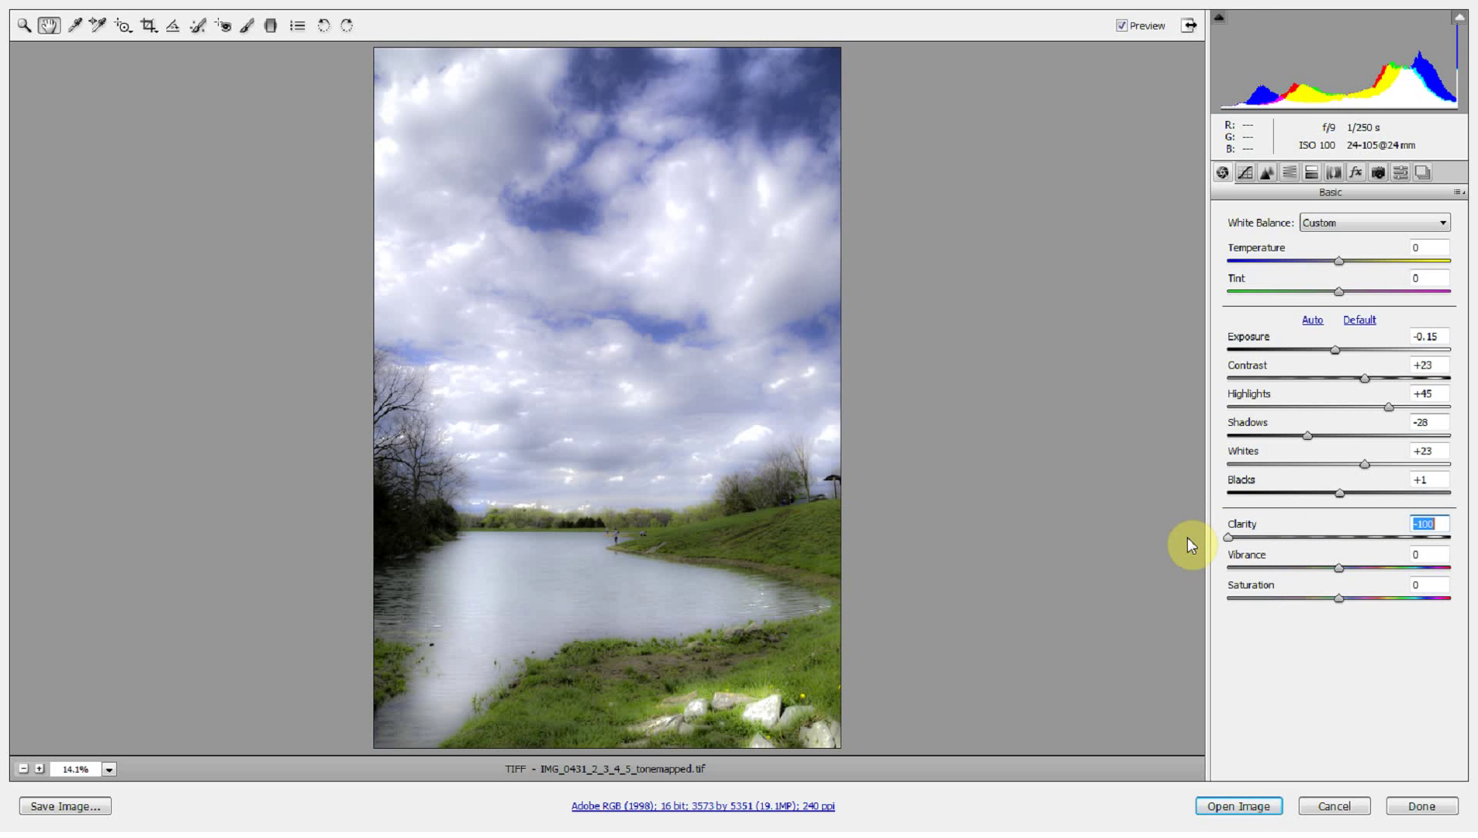
drag(1229, 536, 1349, 538)
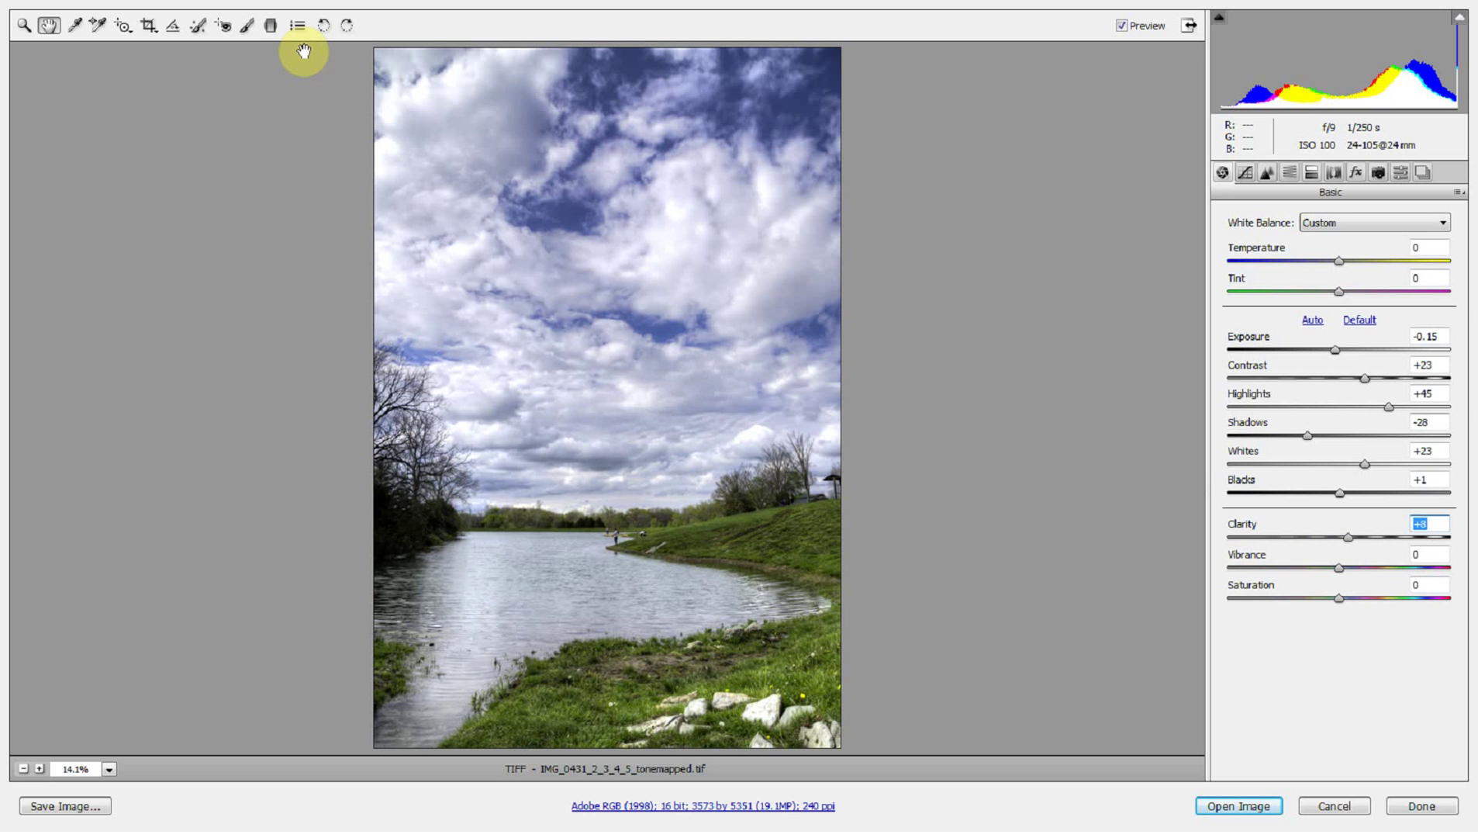
Switch to the Adjustment Brush and set its Clarity to -25
click(250, 27)
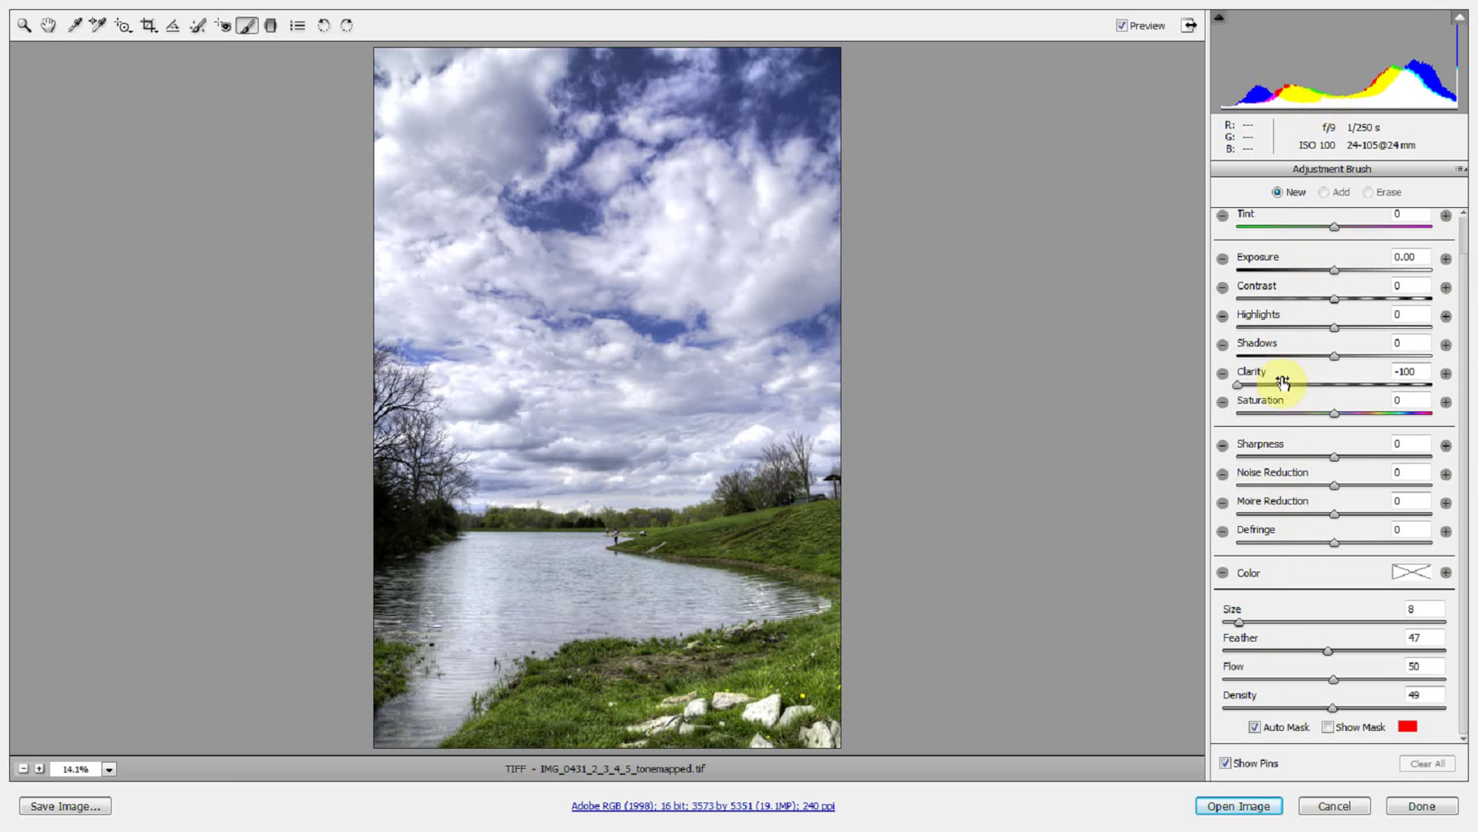
click(1323, 385)
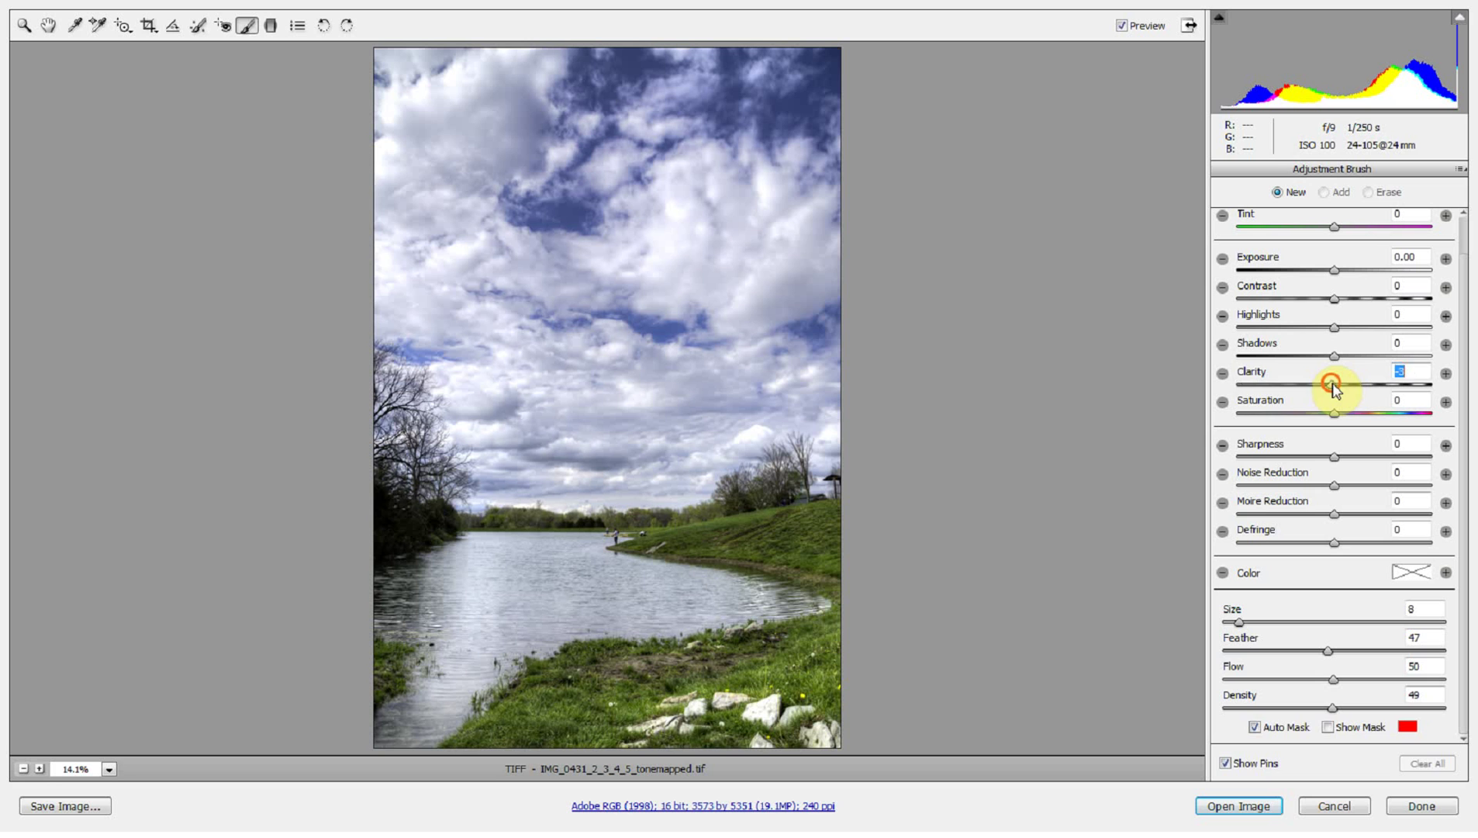
click(1223, 374)
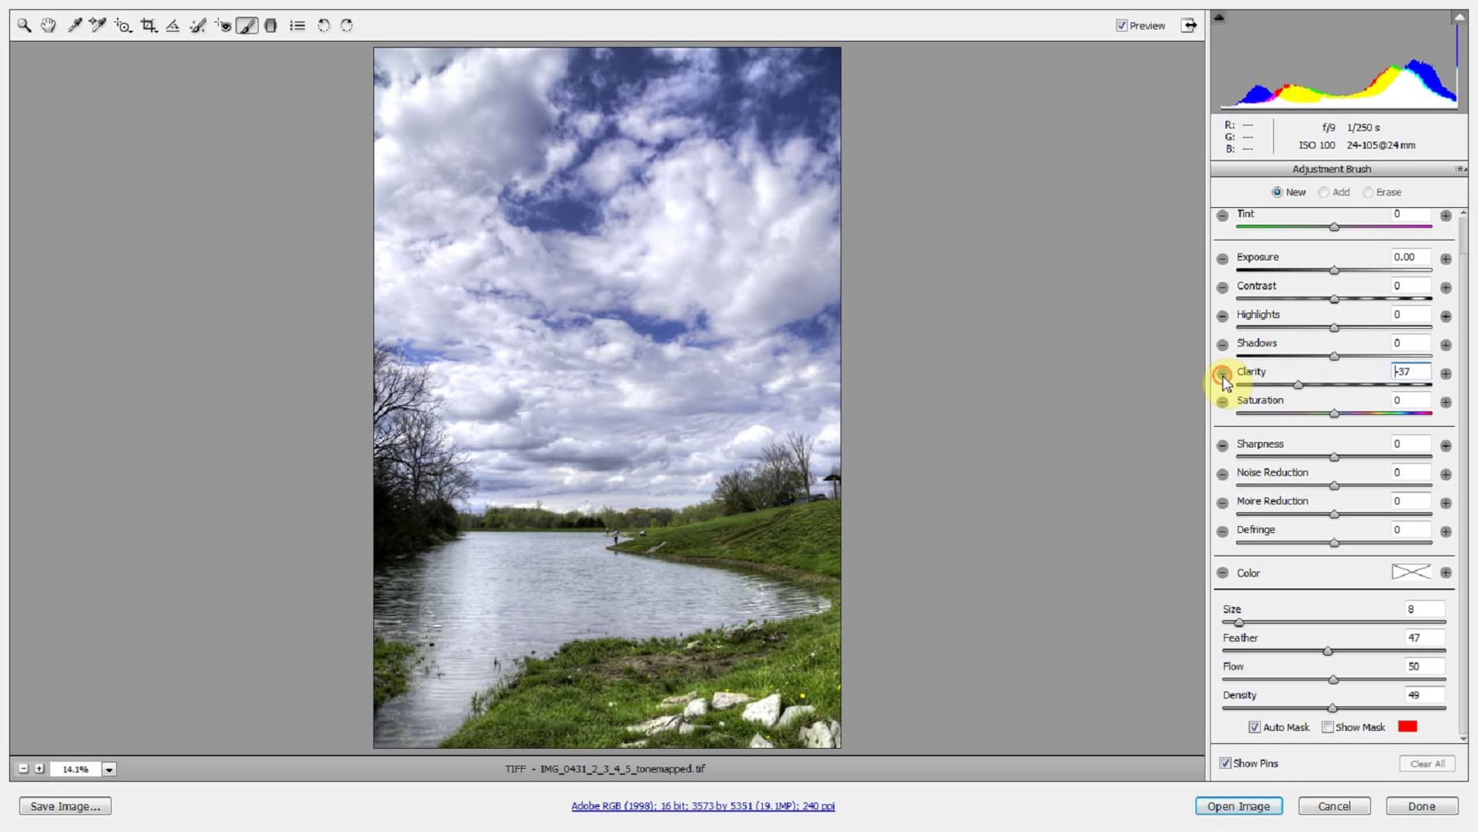
click(1445, 374)
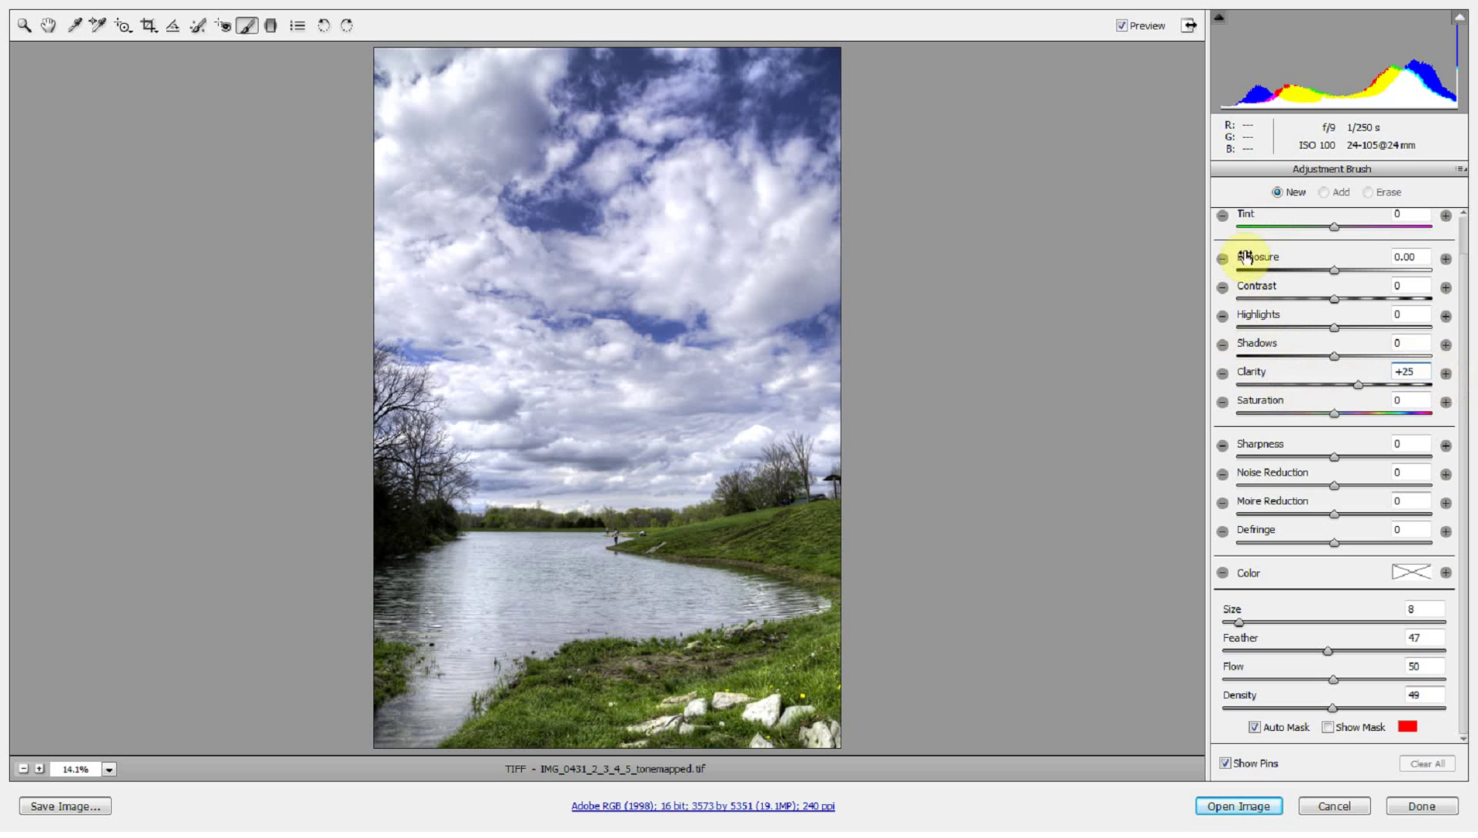
click(1223, 374)
Try brush Contrast, Highlights, Shadows and Exposure, then reset all but Clarity to 0
drag(1333, 298, 1400, 355)
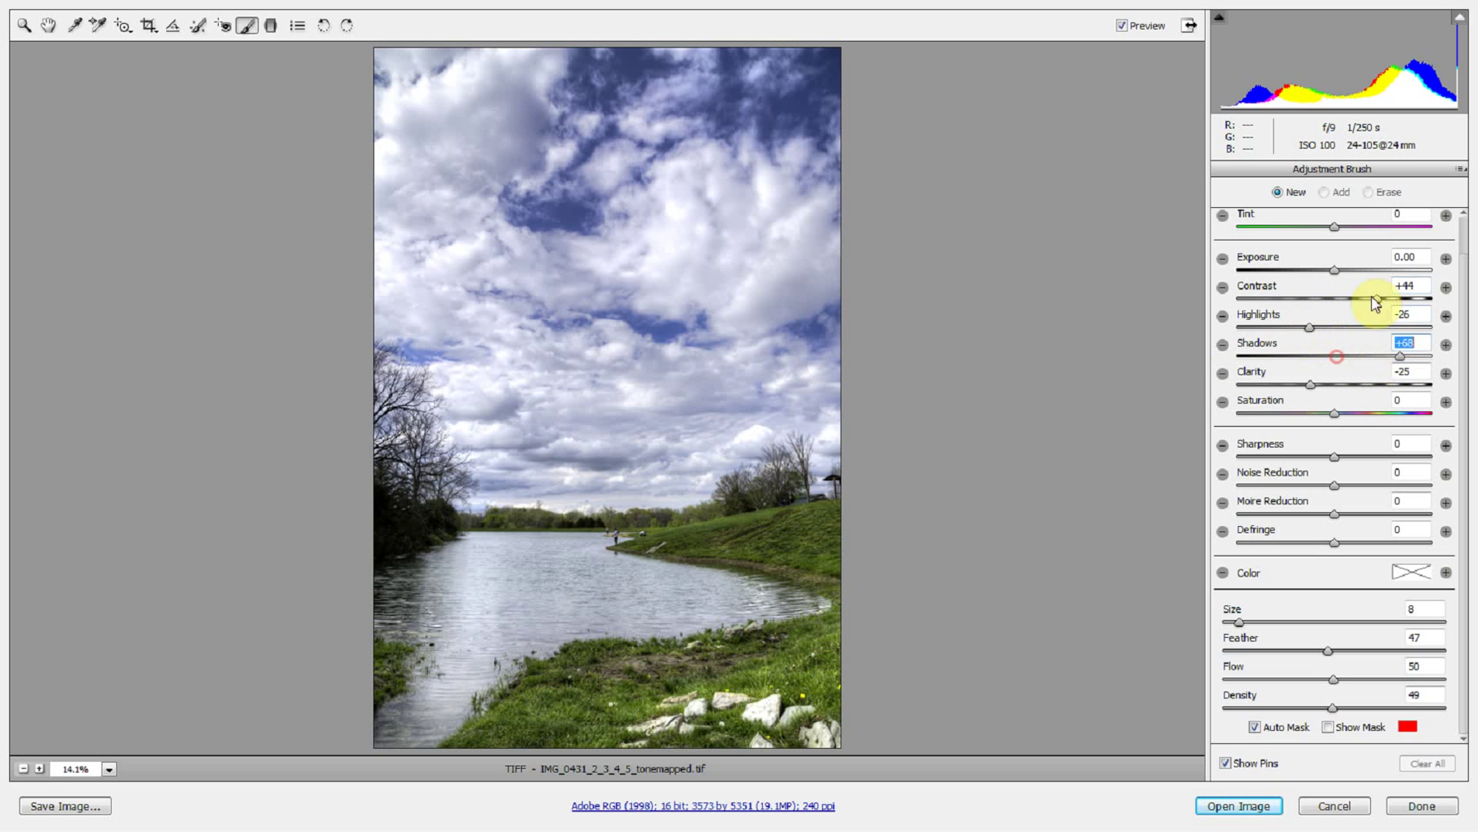
drag(1334, 270, 1237, 272)
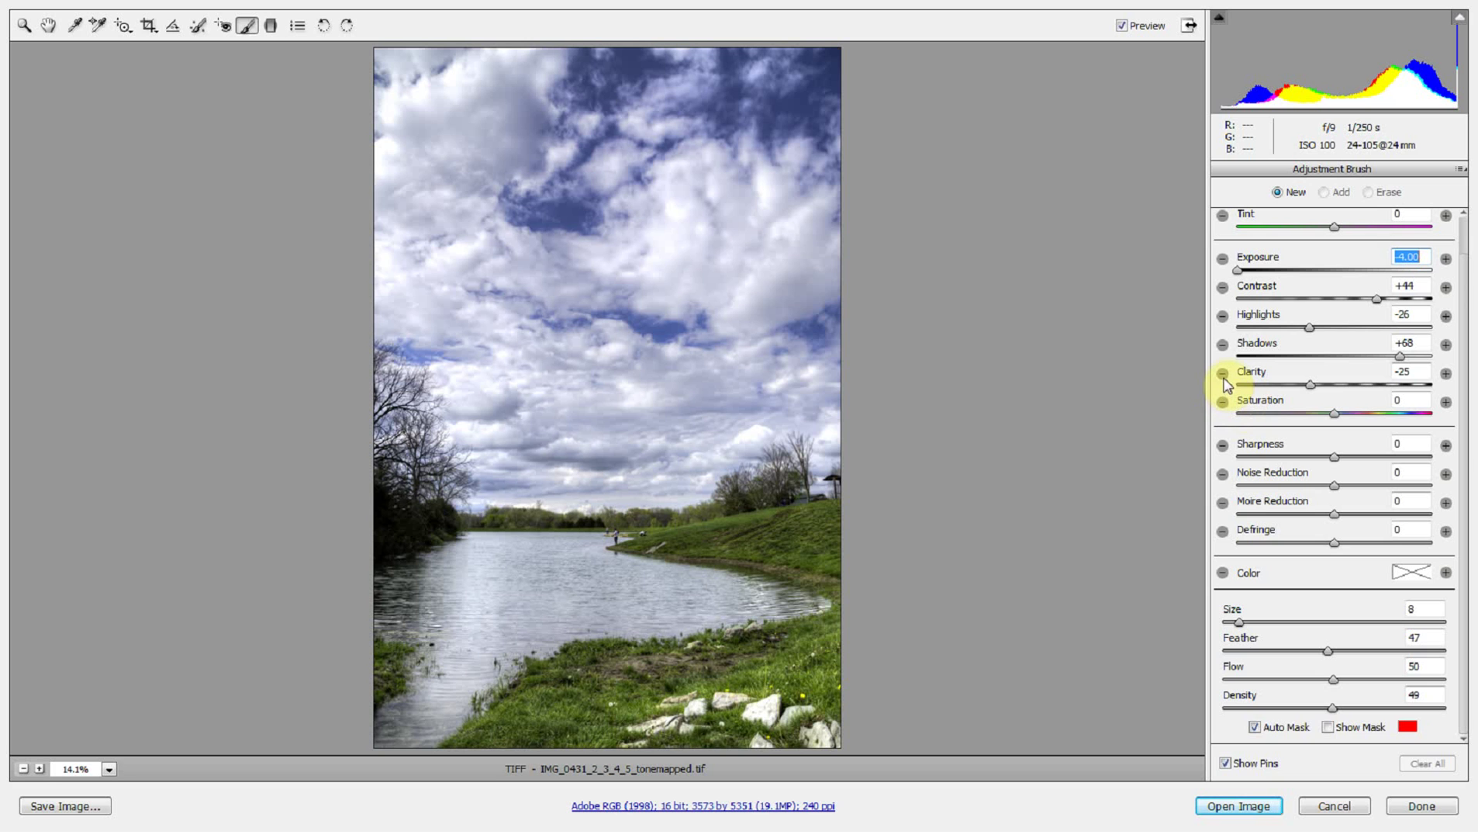
click(1224, 380)
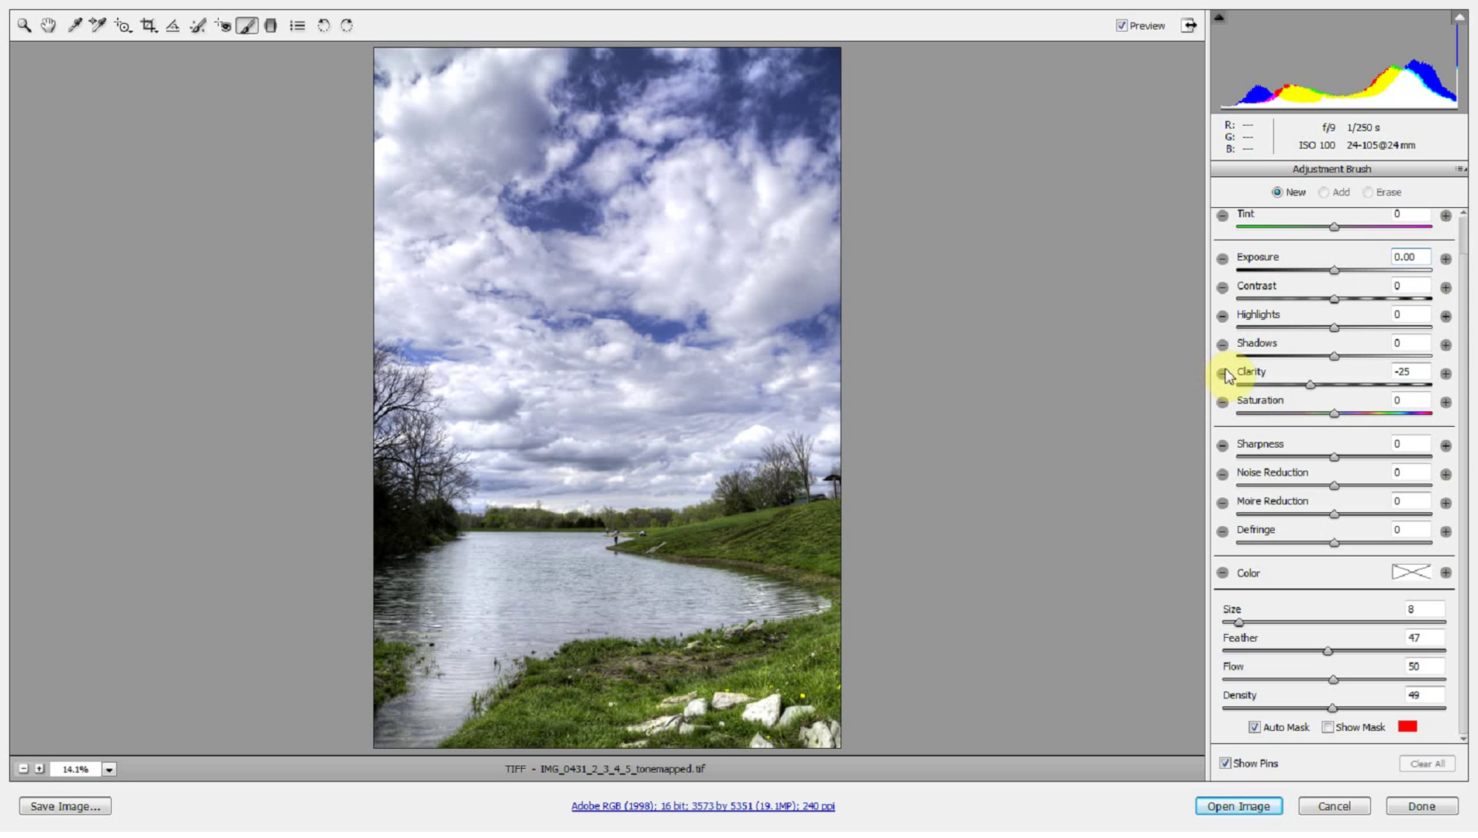
Paint over the right side of the river and set that adjustment's Clarity to -100
click(1329, 729)
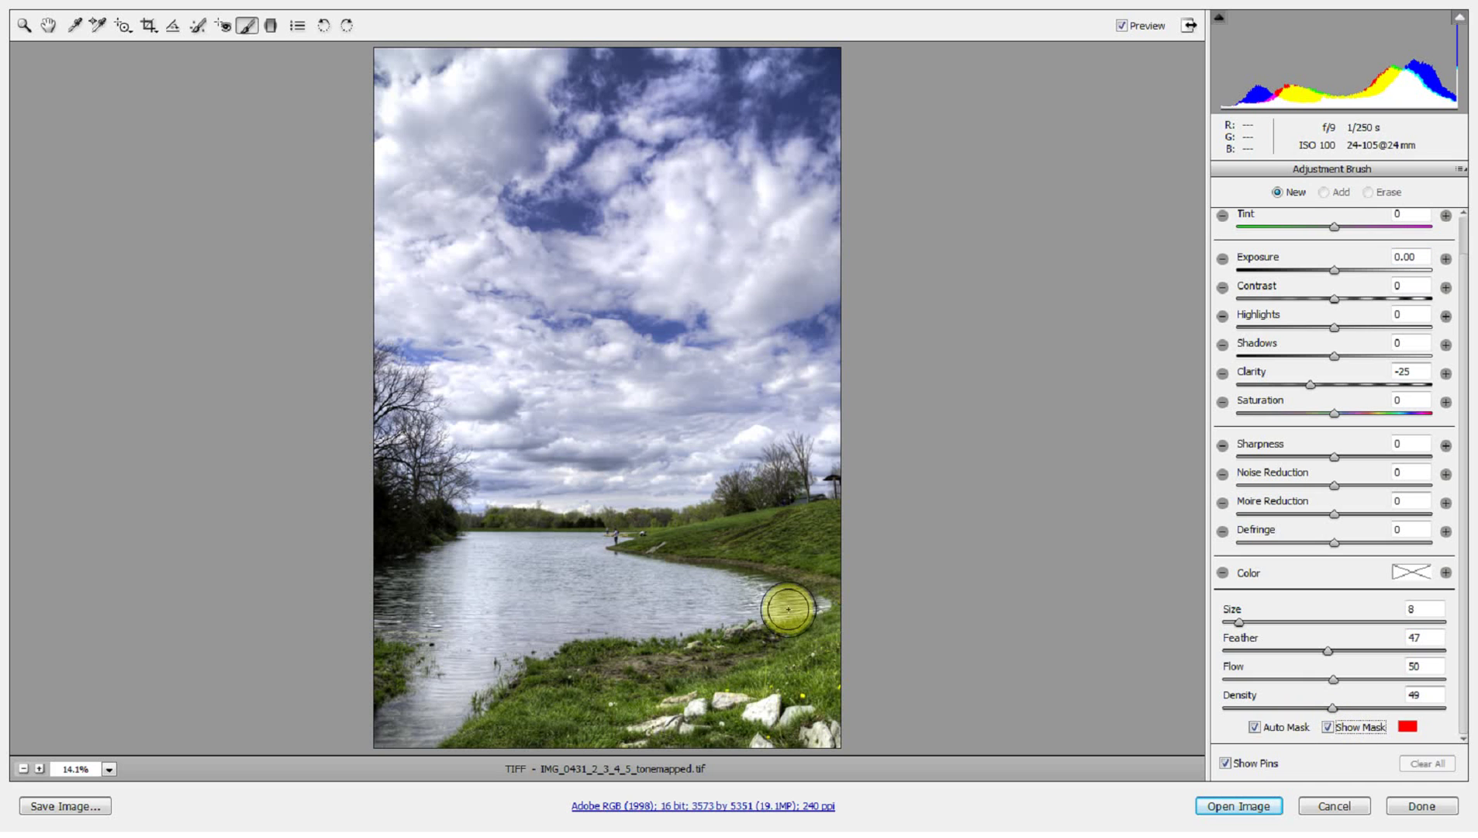
mouse_move(808, 600)
mouse_down()
mouse_move(636, 566)
mouse_move(670, 614)
mouse_move(521, 627)
mouse_move(577, 544)
mouse_move(483, 546)
mouse_move(484, 601)
mouse_move(463, 567)
mouse_move(399, 580)
mouse_move(399, 608)
mouse_move(455, 642)
mouse_move(419, 723)
mouse_move(465, 679)
mouse_move(479, 653)
mouse_move(442, 647)
mouse_move(481, 613)
mouse_move(749, 587)
mouse_move(594, 603)
mouse_up()
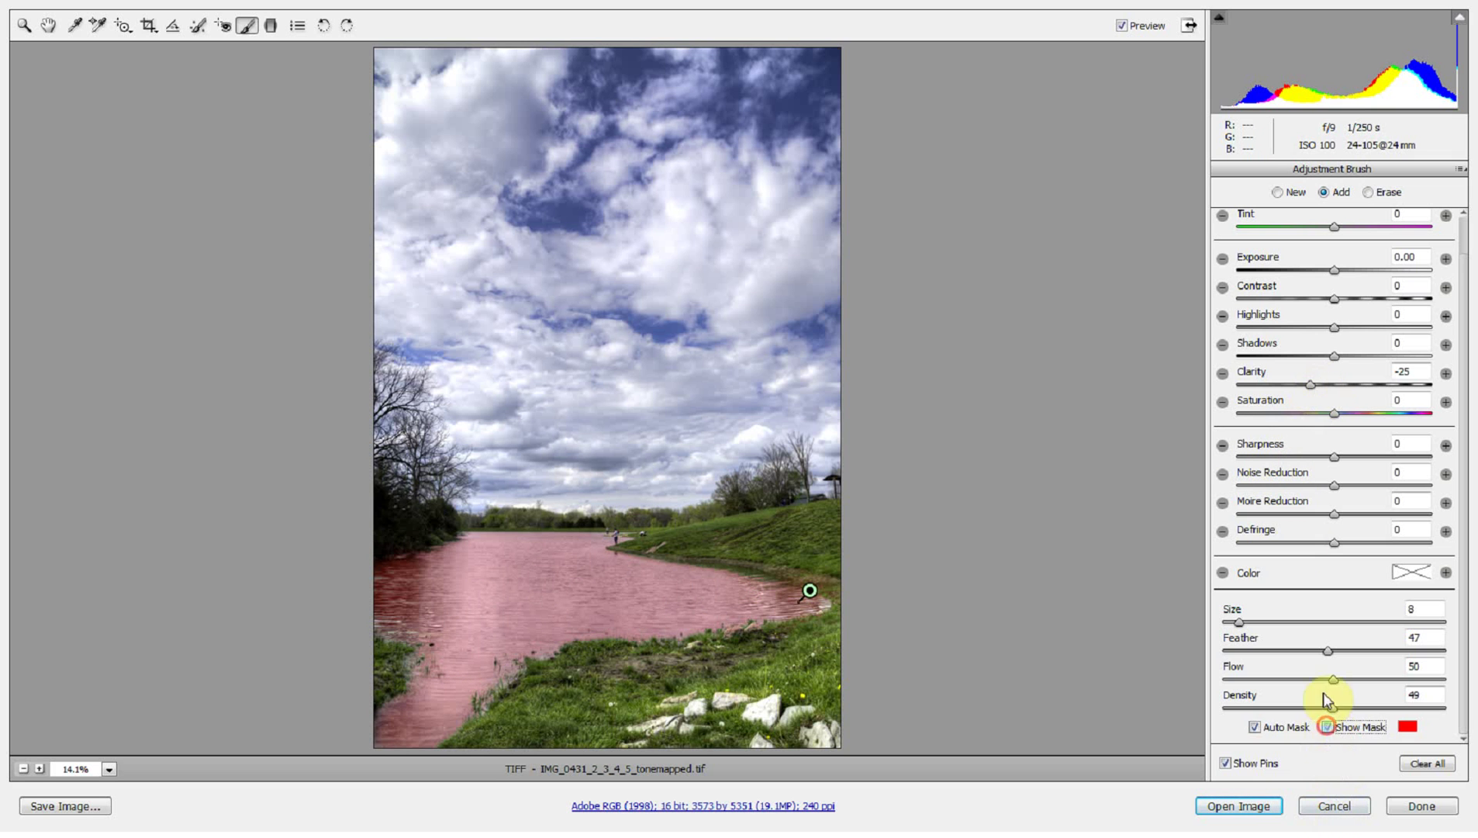
click(1328, 727)
click(1307, 384)
mouse_move(1308, 385)
mouse_down()
mouse_move(1117, 391)
mouse_move(1187, 391)
mouse_up()
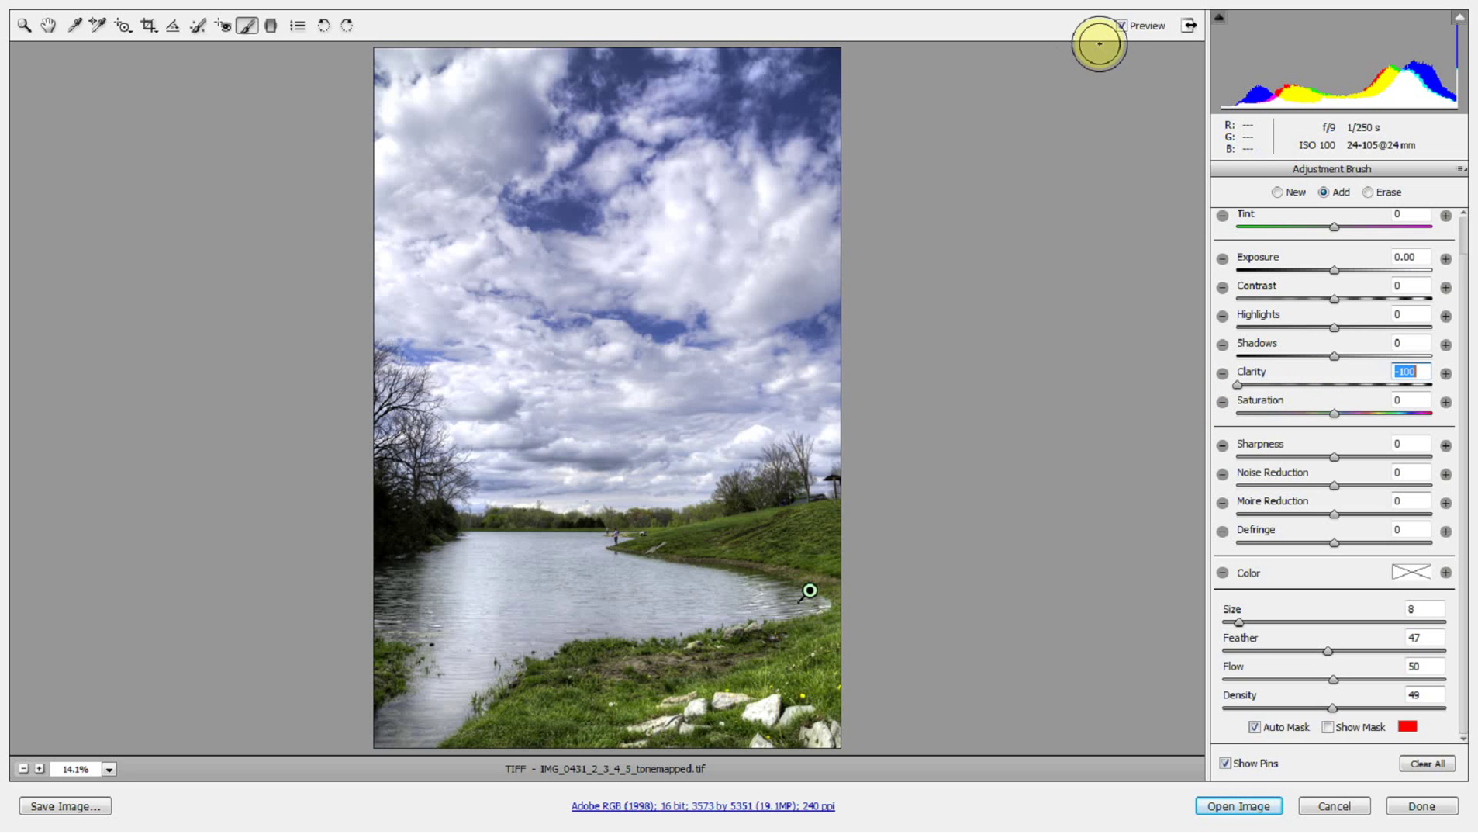
Toggle Preview off and on to compare the water before and after
click(1122, 27)
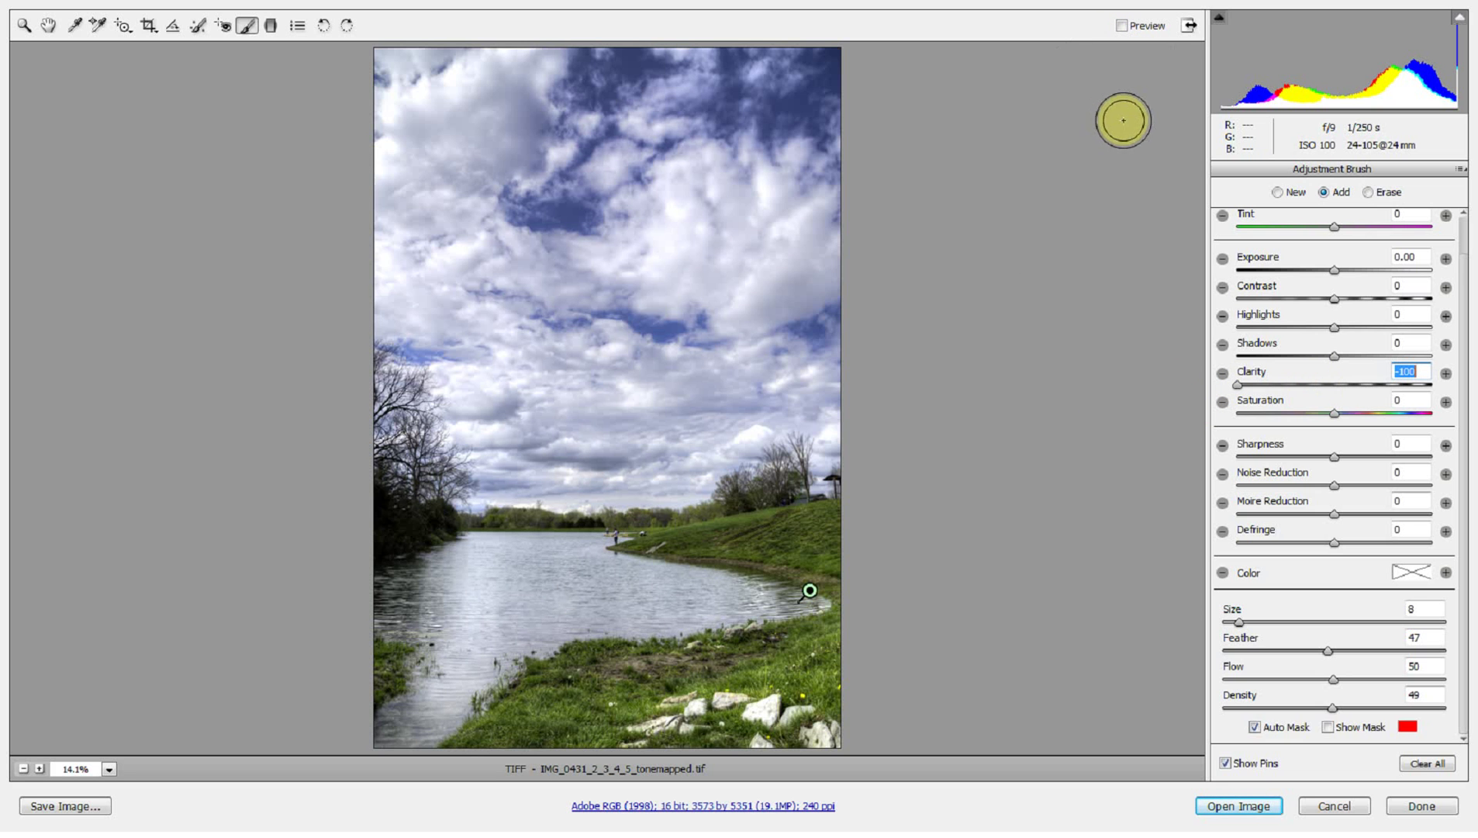
key(p)
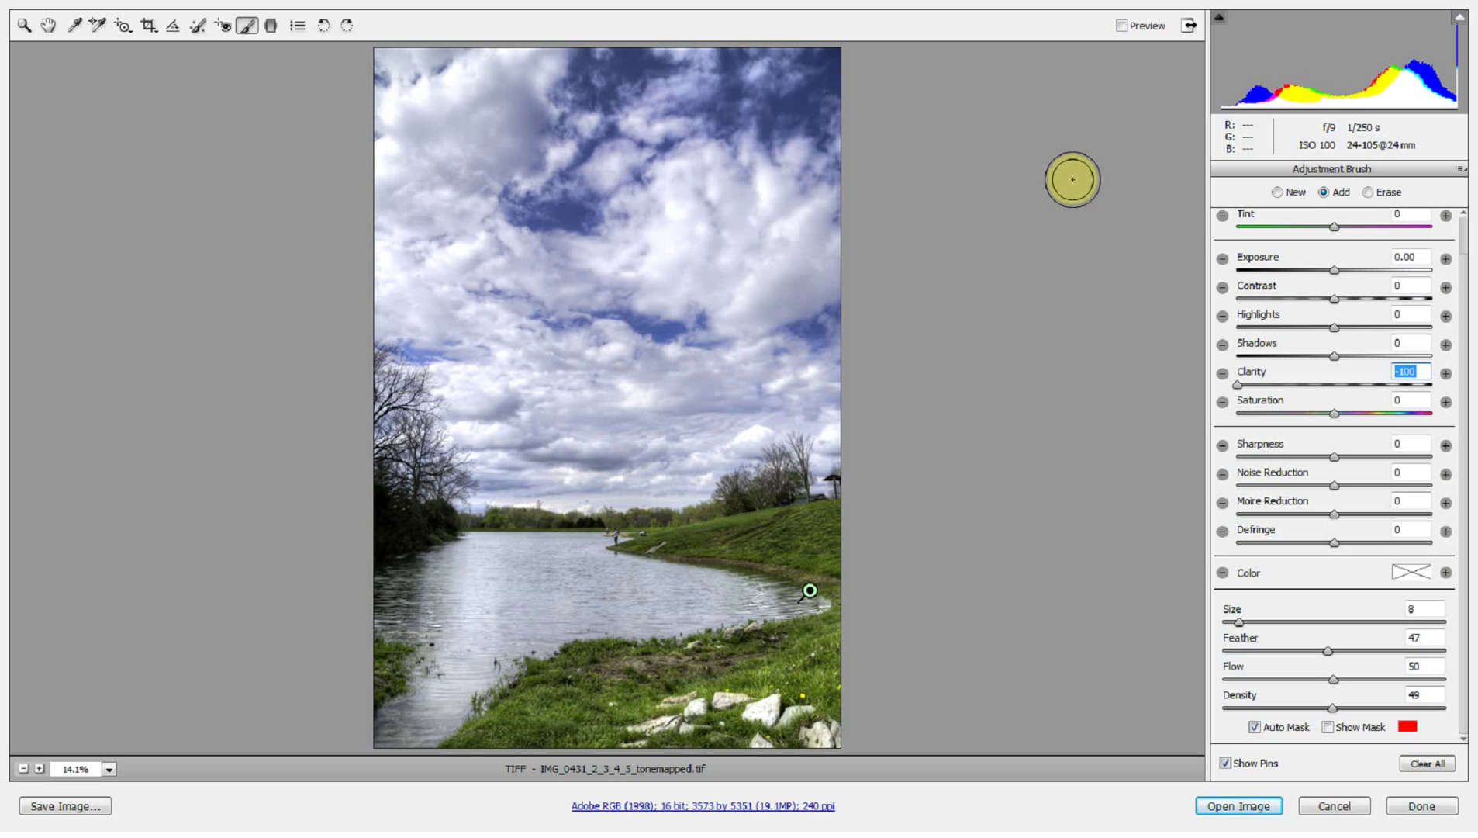
key(p)
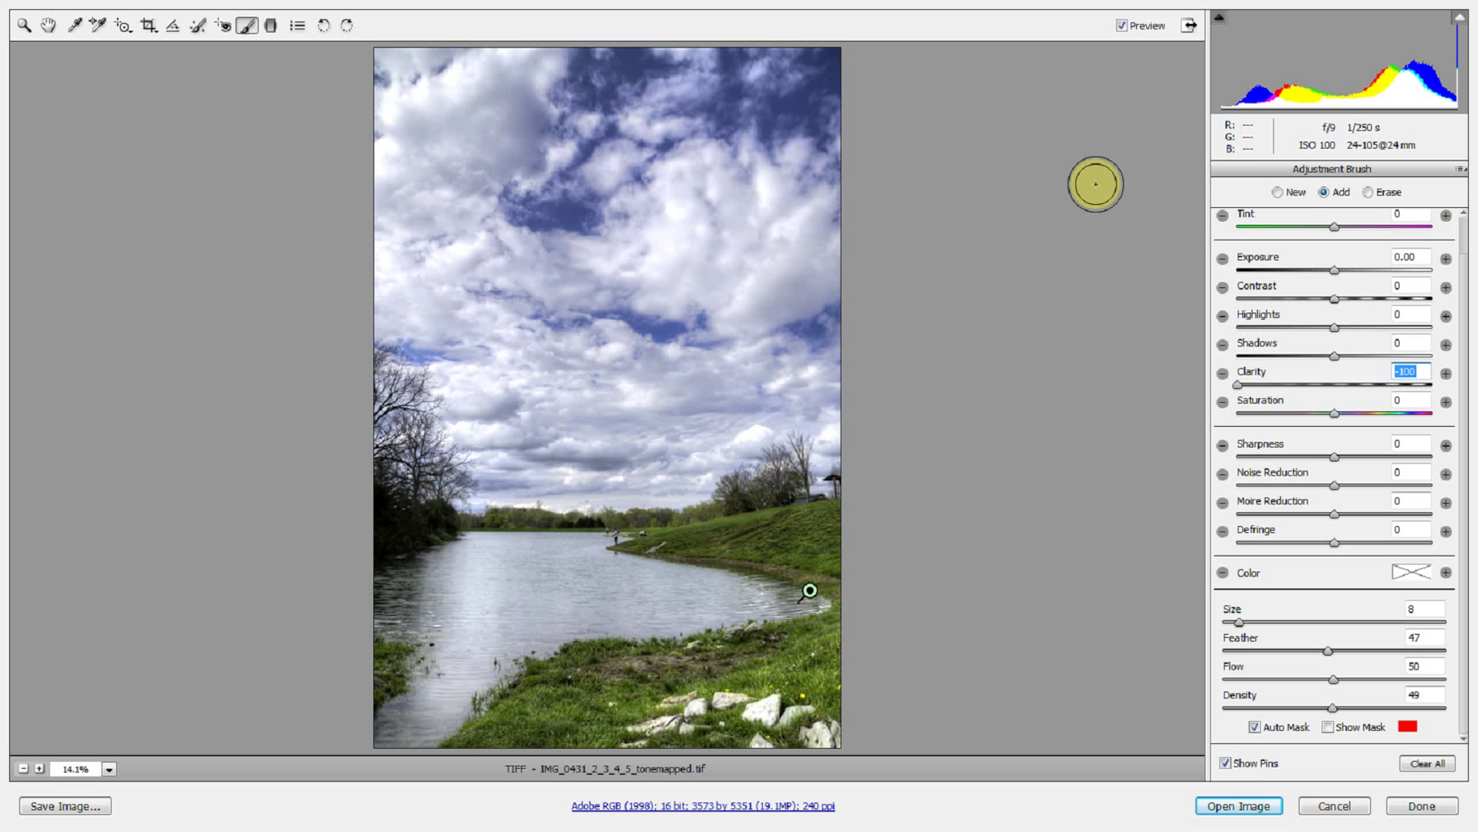
Add a new brush adjustment painting -100 Clarity over the left side and shore of the river
click(1279, 191)
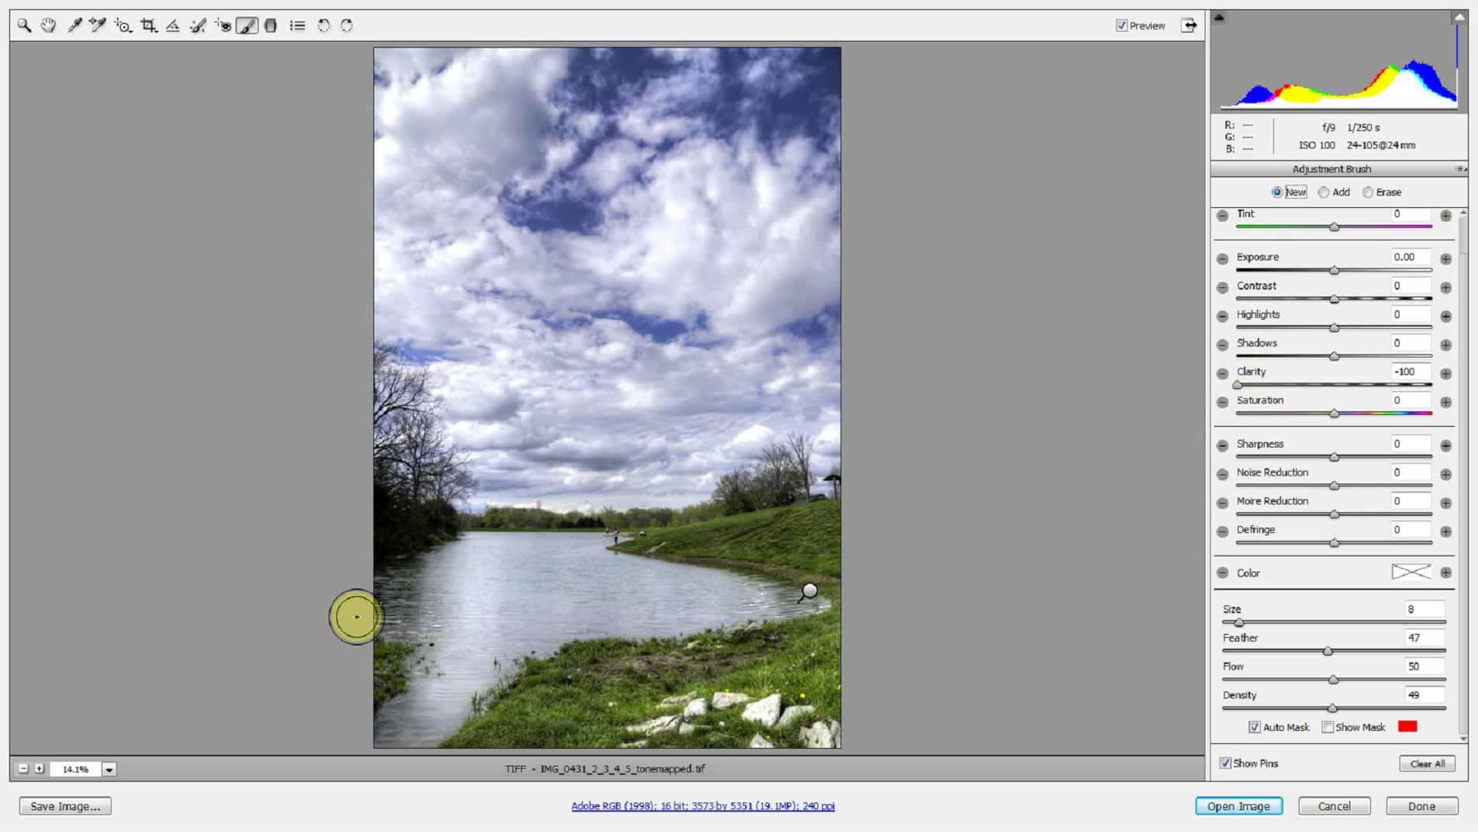
mouse_move(393, 599)
mouse_down()
mouse_move(480, 606)
mouse_move(411, 707)
mouse_move(414, 732)
mouse_move(433, 734)
mouse_move(475, 672)
mouse_move(525, 640)
mouse_move(795, 606)
mouse_move(740, 585)
mouse_move(647, 585)
mouse_move(531, 606)
mouse_move(665, 607)
mouse_move(491, 618)
mouse_move(485, 590)
mouse_move(584, 567)
mouse_move(522, 571)
mouse_move(591, 543)
mouse_move(511, 560)
mouse_move(578, 584)
mouse_up()
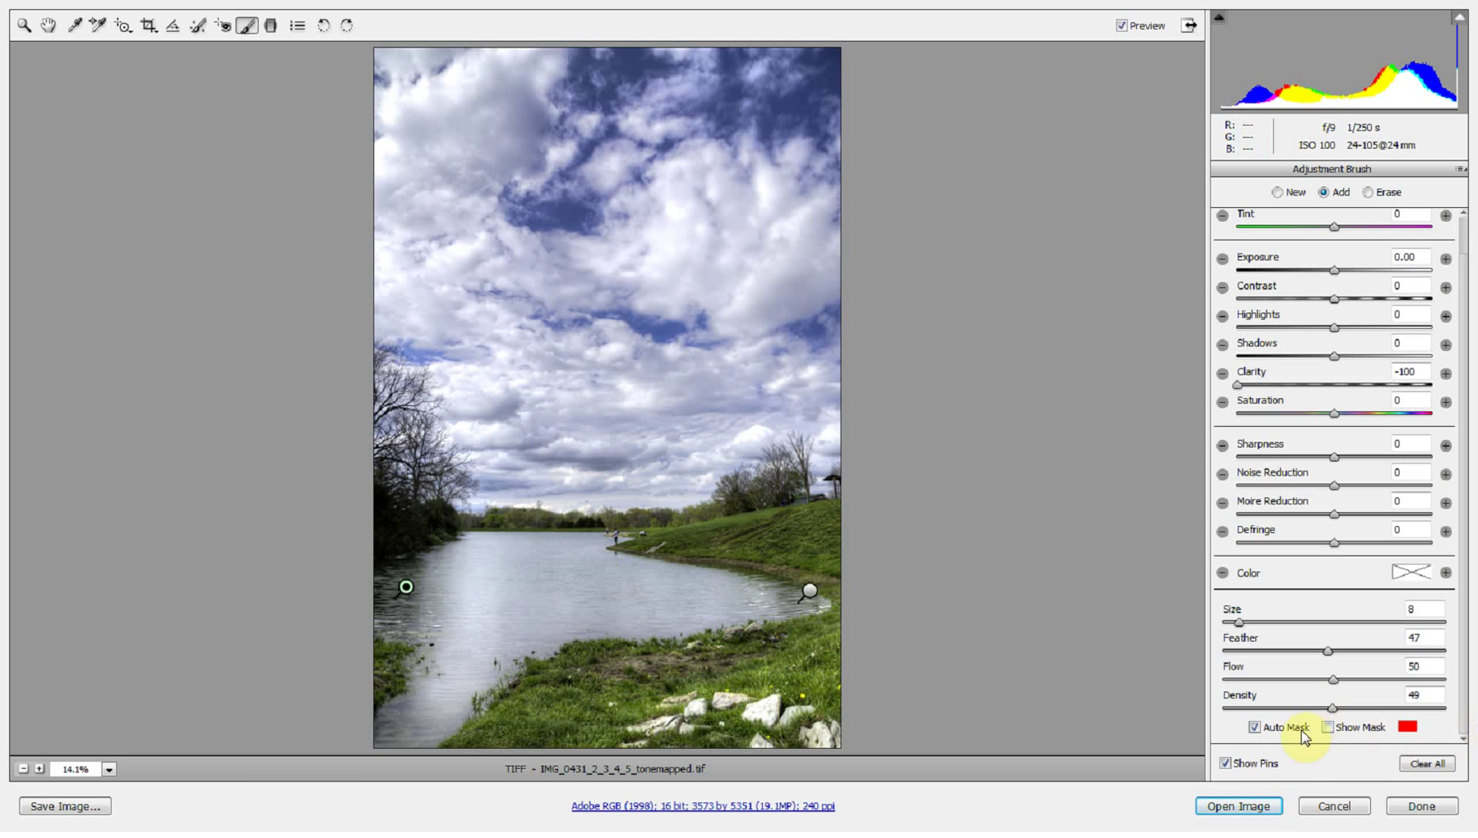
click(1328, 726)
mouse_move(478, 564)
mouse_down()
mouse_move(442, 564)
mouse_move(460, 559)
mouse_move(407, 613)
mouse_move(425, 625)
mouse_move(394, 626)
mouse_move(568, 575)
mouse_move(762, 618)
mouse_move(820, 605)
mouse_up()
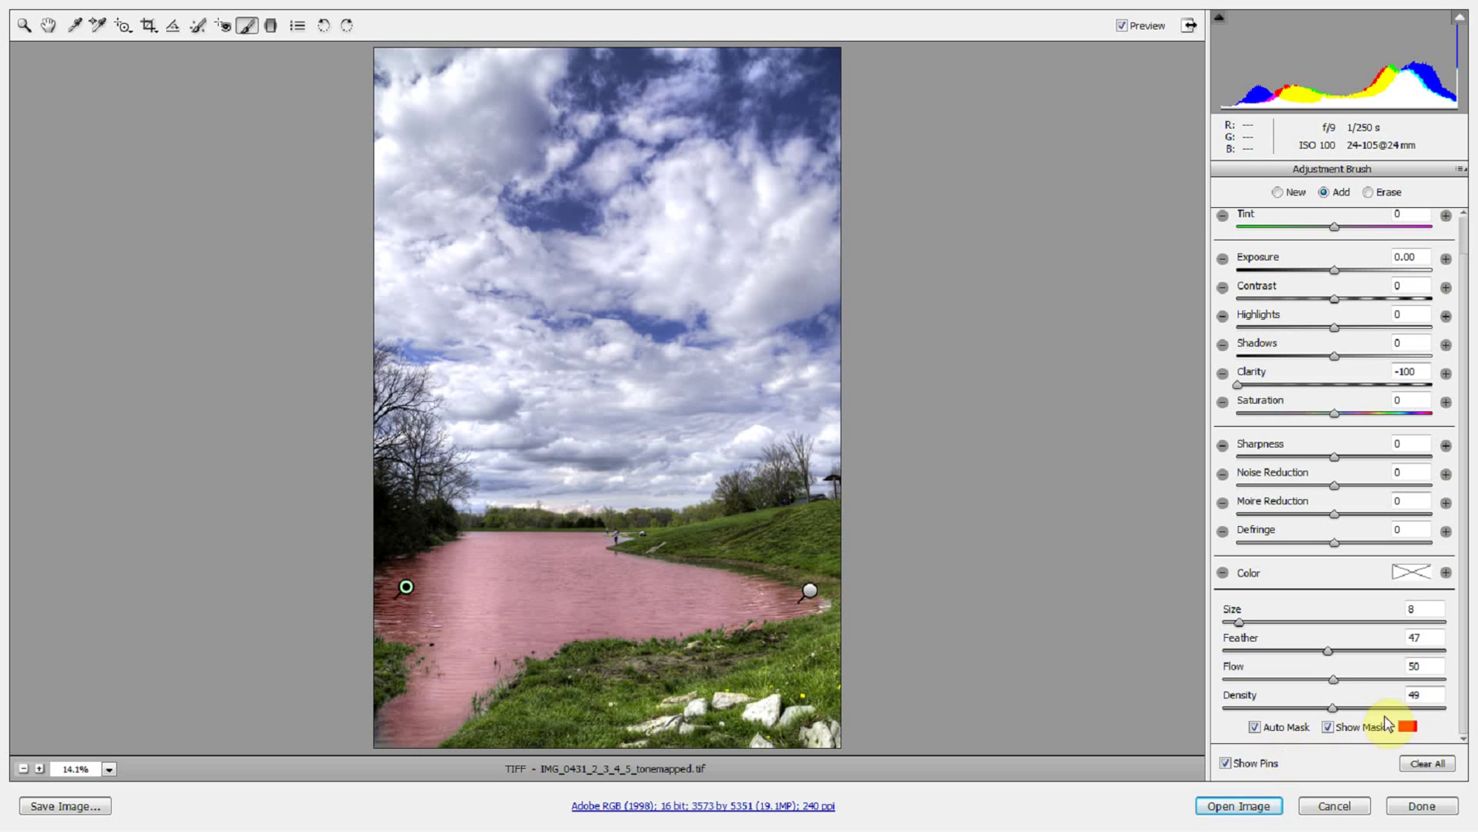
click(1328, 727)
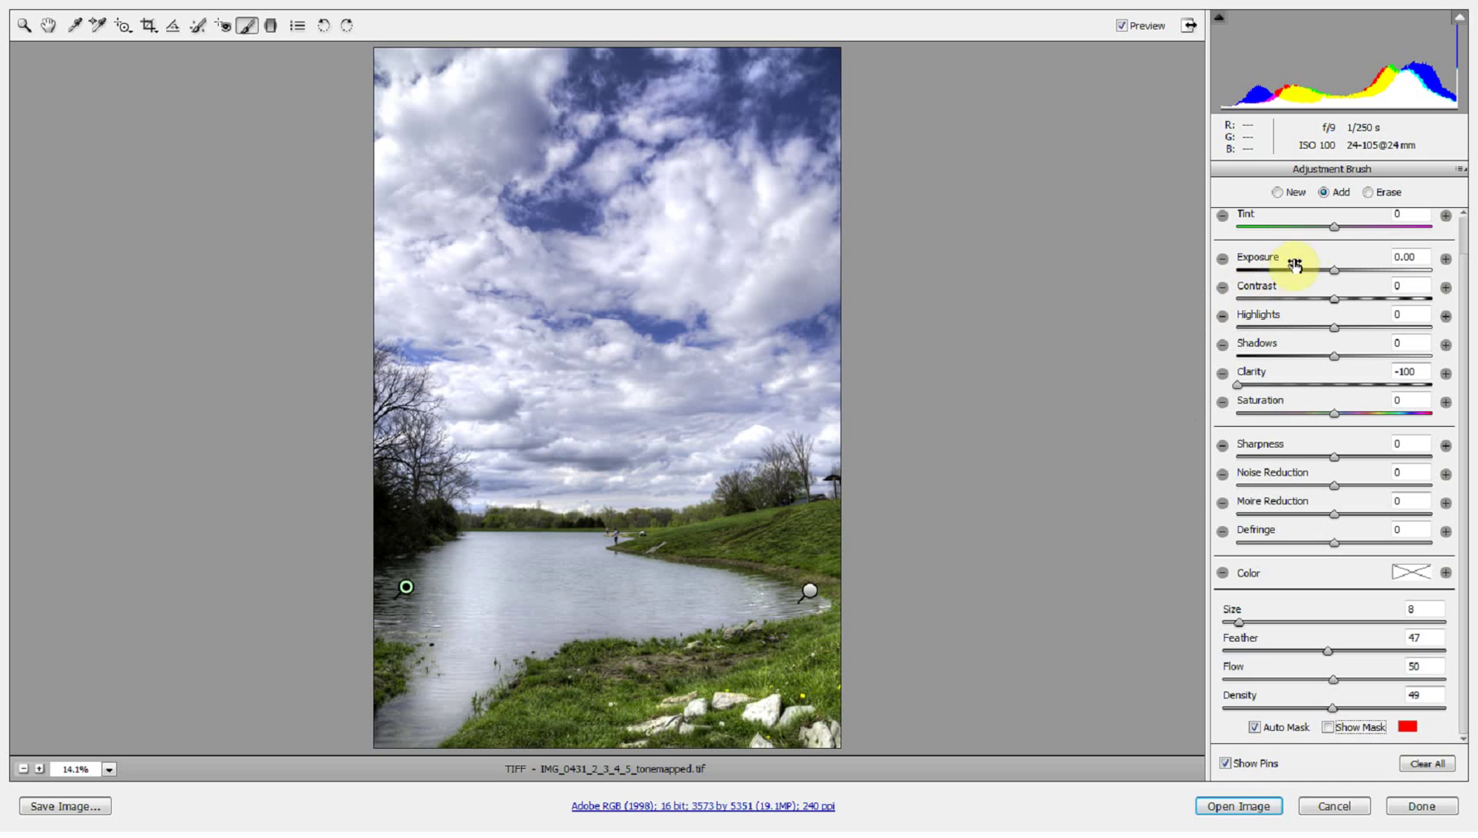
click(1278, 191)
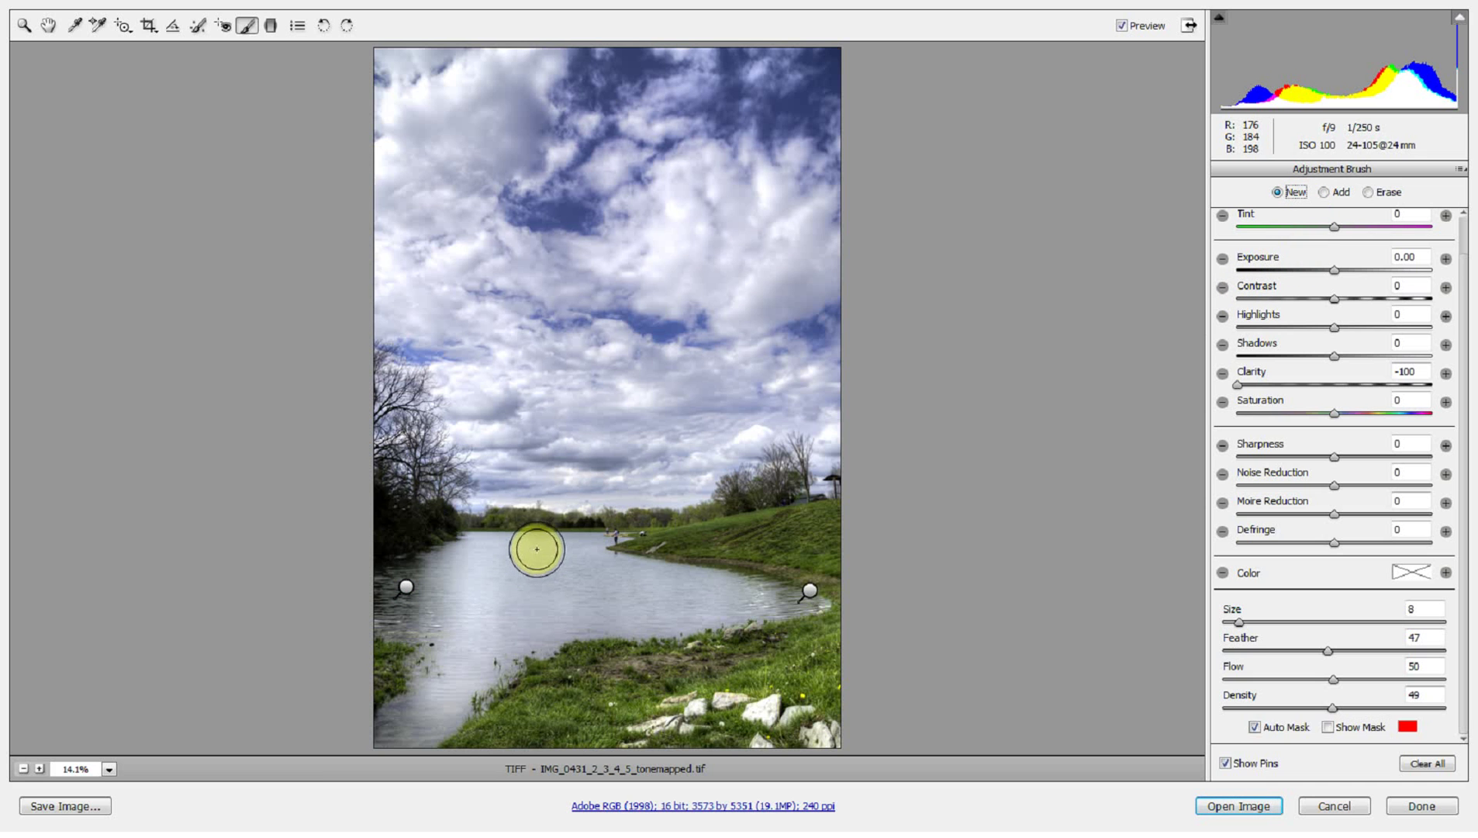
Paint a -100 Clarity brush stroke across the distant stretch of river
mouse_move(537, 549)
mouse_down()
mouse_move(808, 598)
mouse_move(562, 628)
mouse_move(659, 600)
mouse_move(608, 583)
mouse_move(680, 591)
mouse_move(517, 590)
mouse_move(567, 578)
mouse_move(463, 561)
mouse_move(372, 601)
mouse_move(455, 629)
mouse_move(456, 663)
mouse_move(400, 731)
mouse_move(423, 739)
mouse_move(507, 627)
mouse_move(519, 624)
mouse_move(480, 670)
mouse_move(590, 613)
mouse_move(584, 590)
mouse_move(448, 589)
mouse_move(573, 580)
mouse_move(392, 602)
mouse_move(429, 615)
mouse_move(435, 669)
mouse_move(374, 727)
mouse_move(433, 738)
mouse_move(455, 642)
mouse_move(535, 599)
mouse_up()
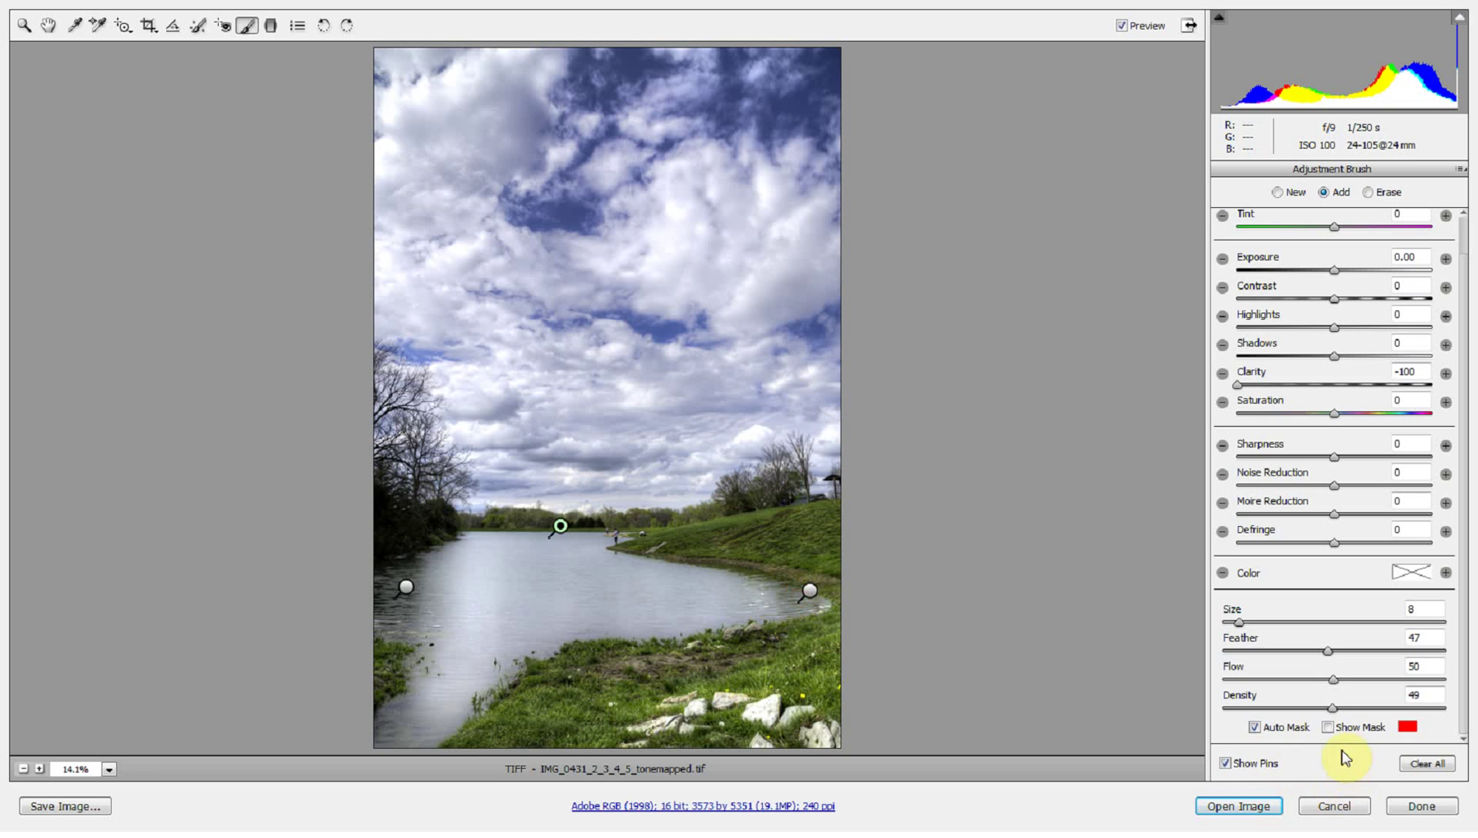
Give the right-side river pin Highlights +78, Contrast +39, Shadows +16 and Saturation +19
click(1327, 726)
click(1328, 727)
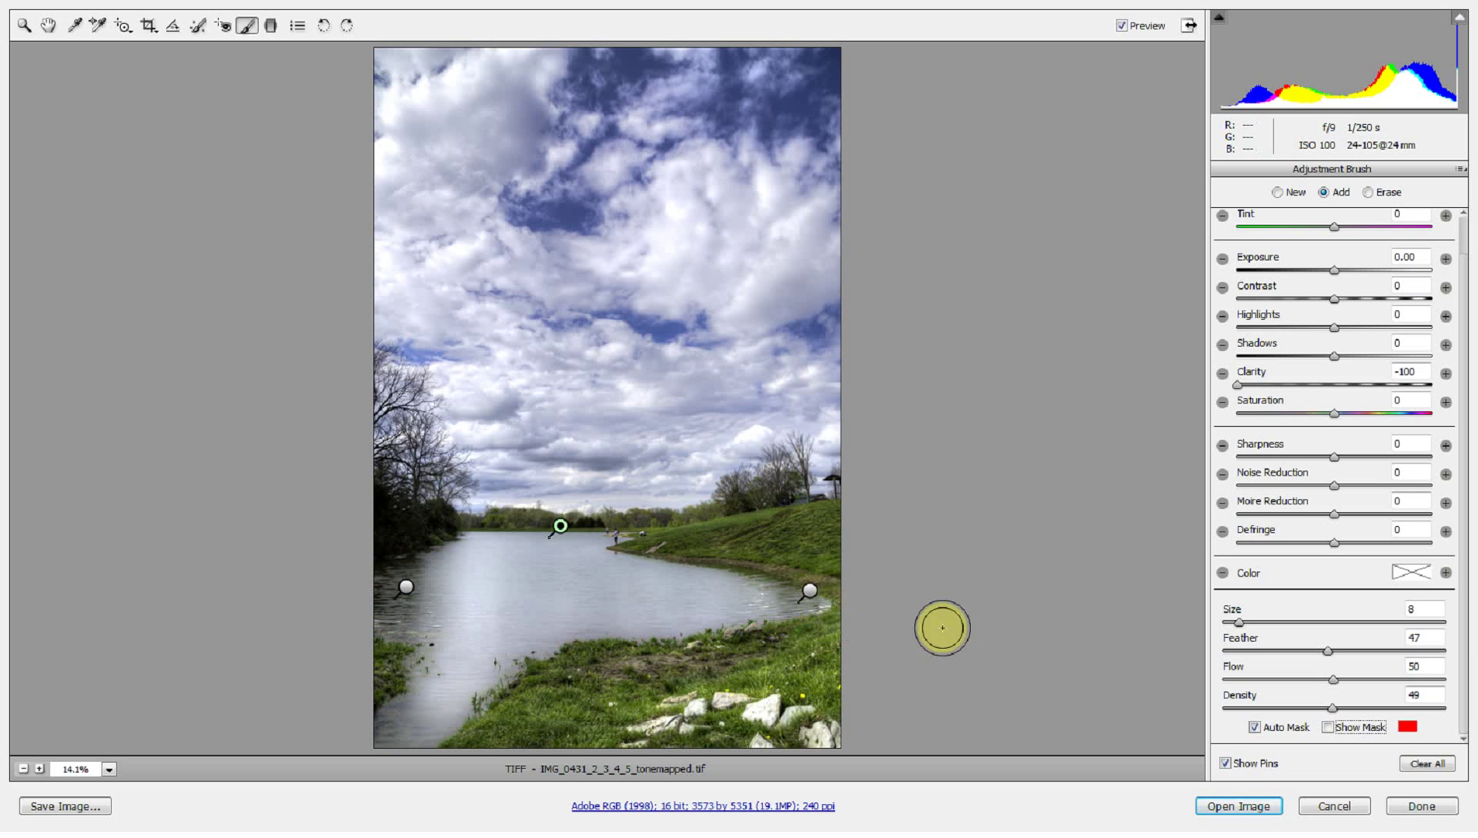
click(810, 592)
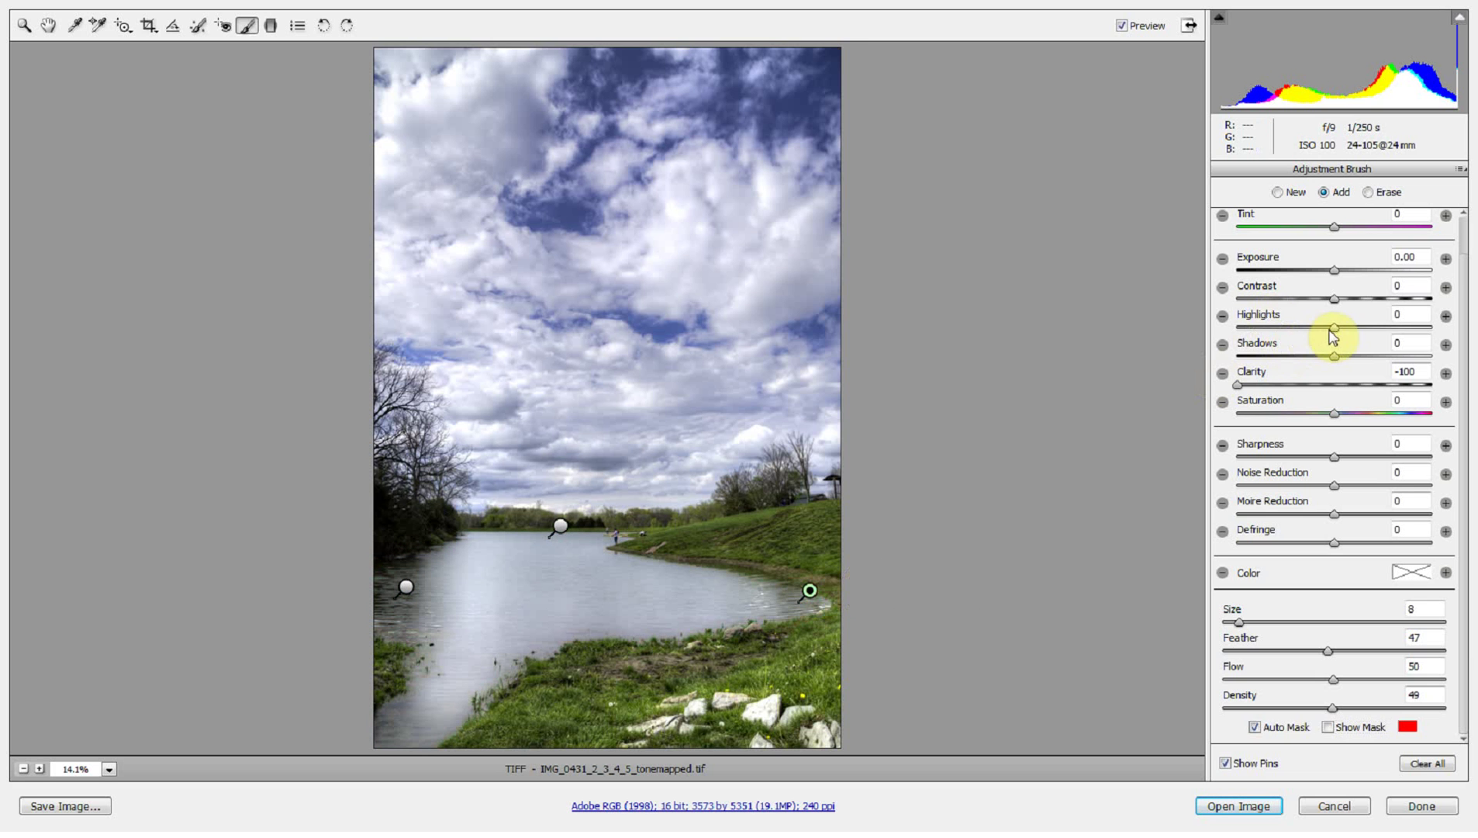
drag(1334, 327, 1410, 334)
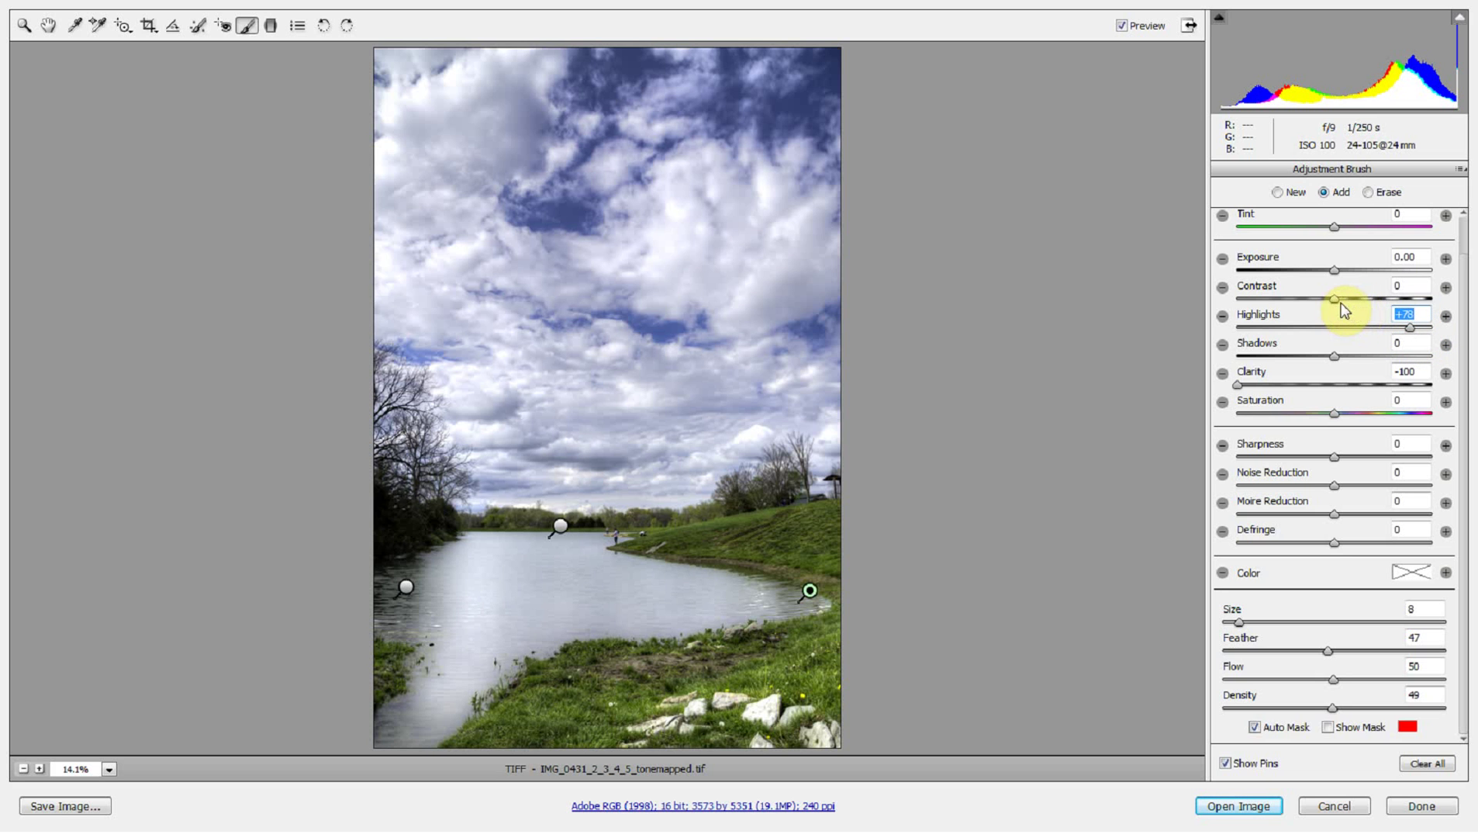
drag(1336, 300, 1373, 302)
drag(1335, 227, 1368, 227)
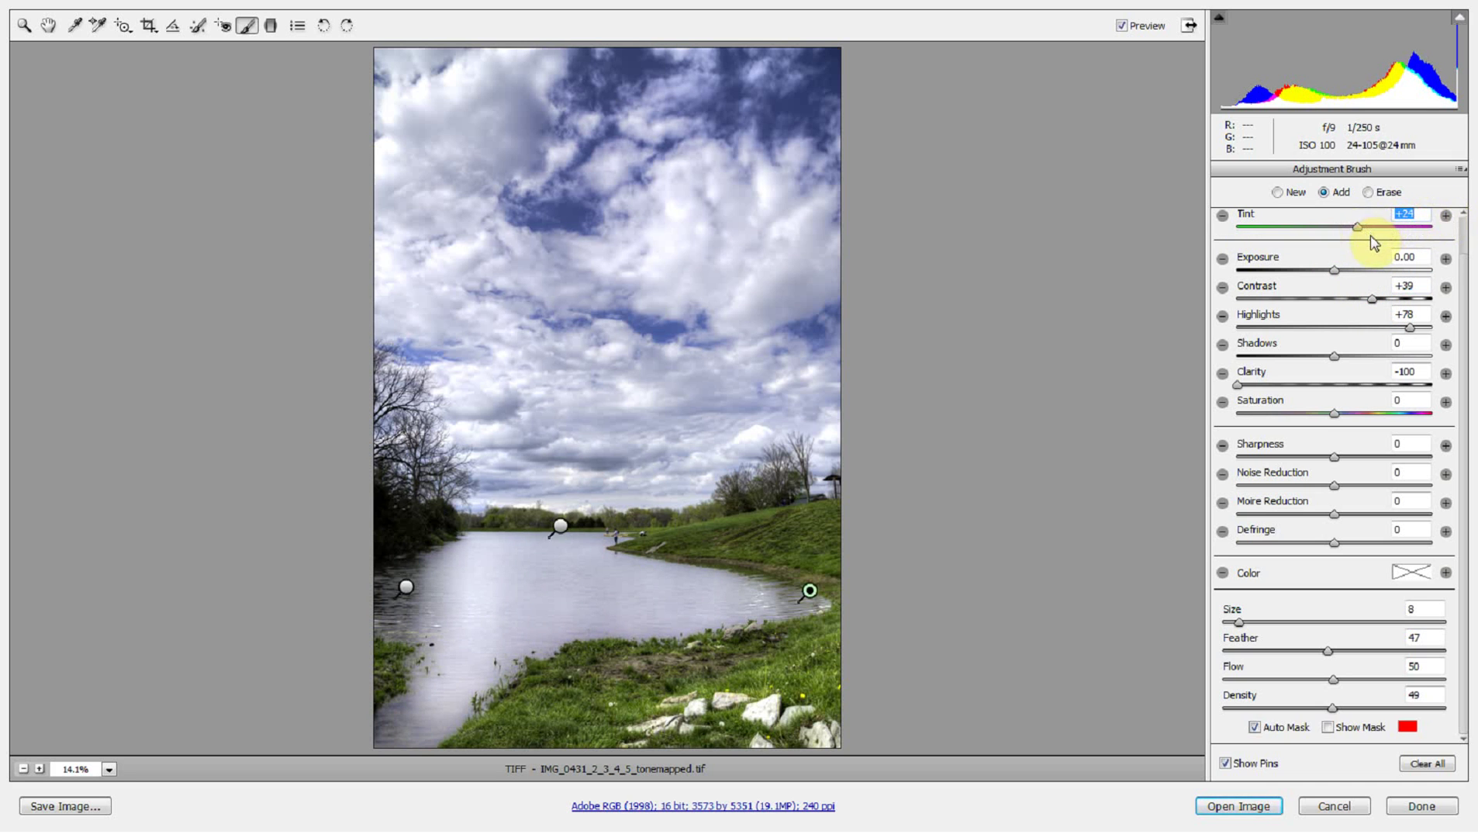
double_click(1372, 233)
mouse_move(1351, 364)
mouse_down()
mouse_move(1215, 363)
mouse_move(1386, 354)
mouse_move(1349, 353)
mouse_up()
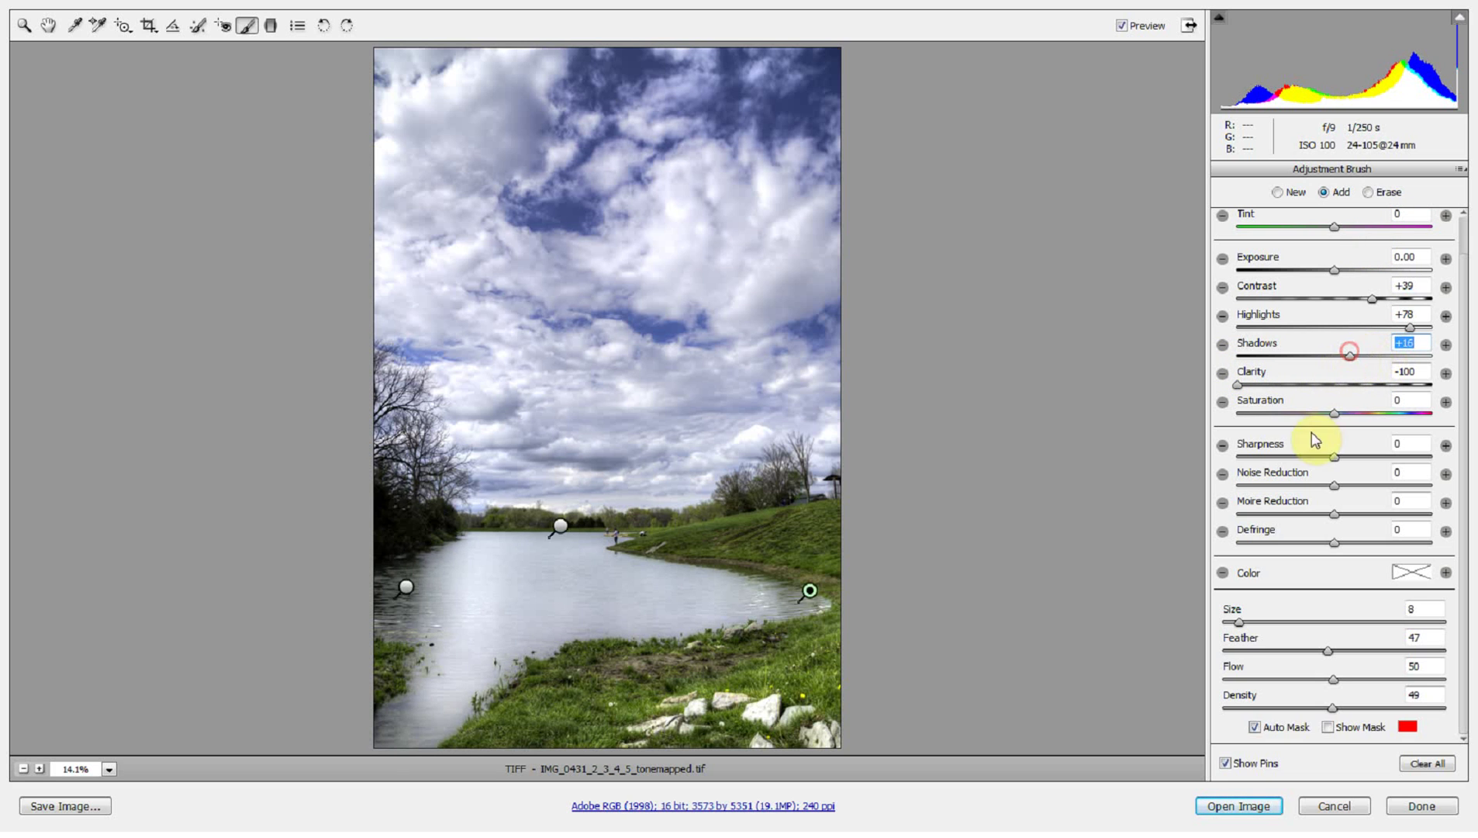
mouse_move(1333, 412)
mouse_down()
mouse_move(1392, 415)
mouse_move(1165, 412)
mouse_move(1365, 415)
mouse_move(1352, 414)
mouse_up()
Select the left-side river pin and raise its Highlights to +25
mouse_move(560, 527)
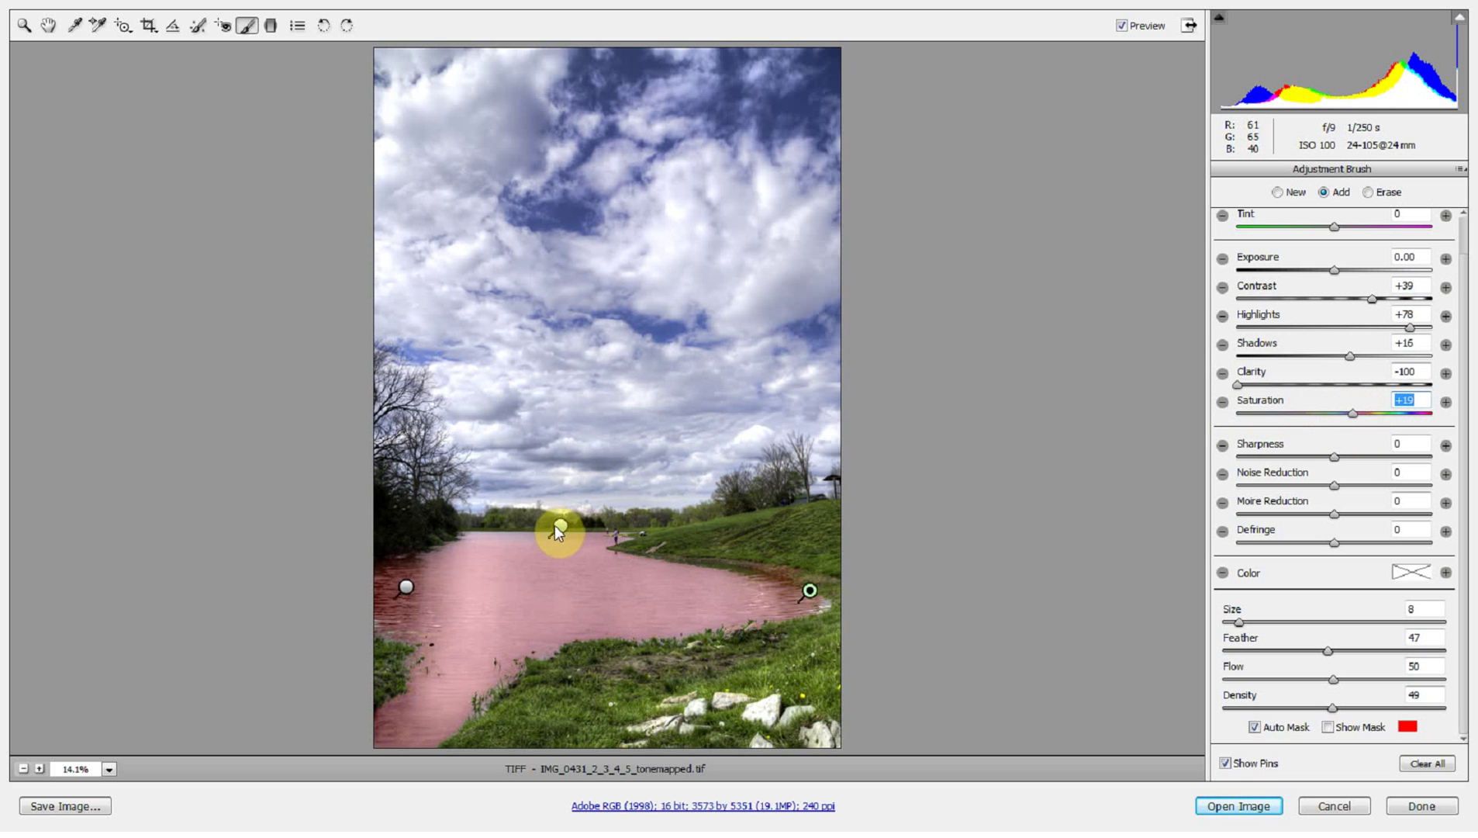
click(406, 586)
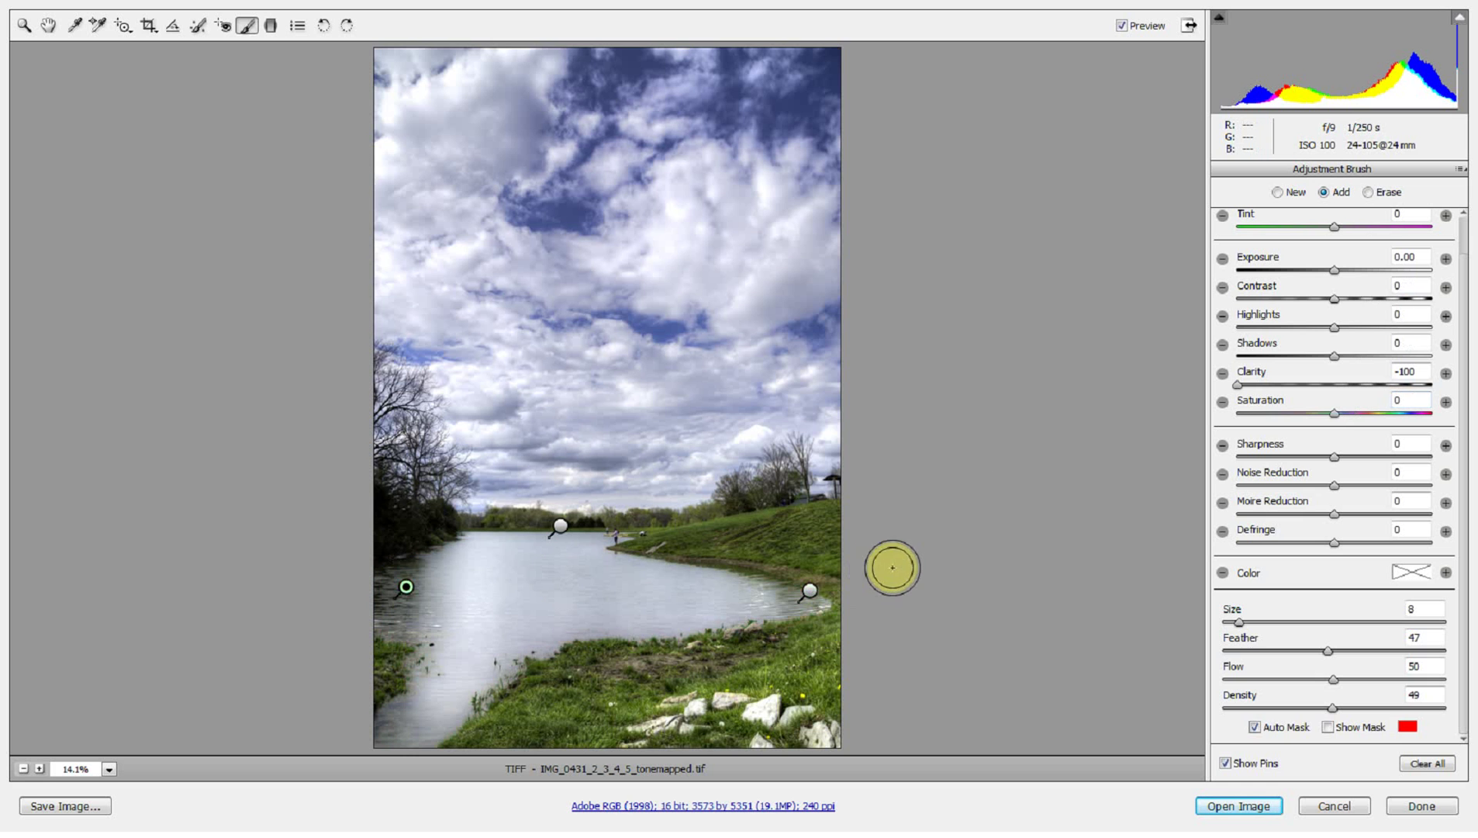
mouse_move(1334, 327)
mouse_down()
mouse_move(1435, 334)
mouse_move(1140, 346)
mouse_move(1359, 339)
mouse_up()
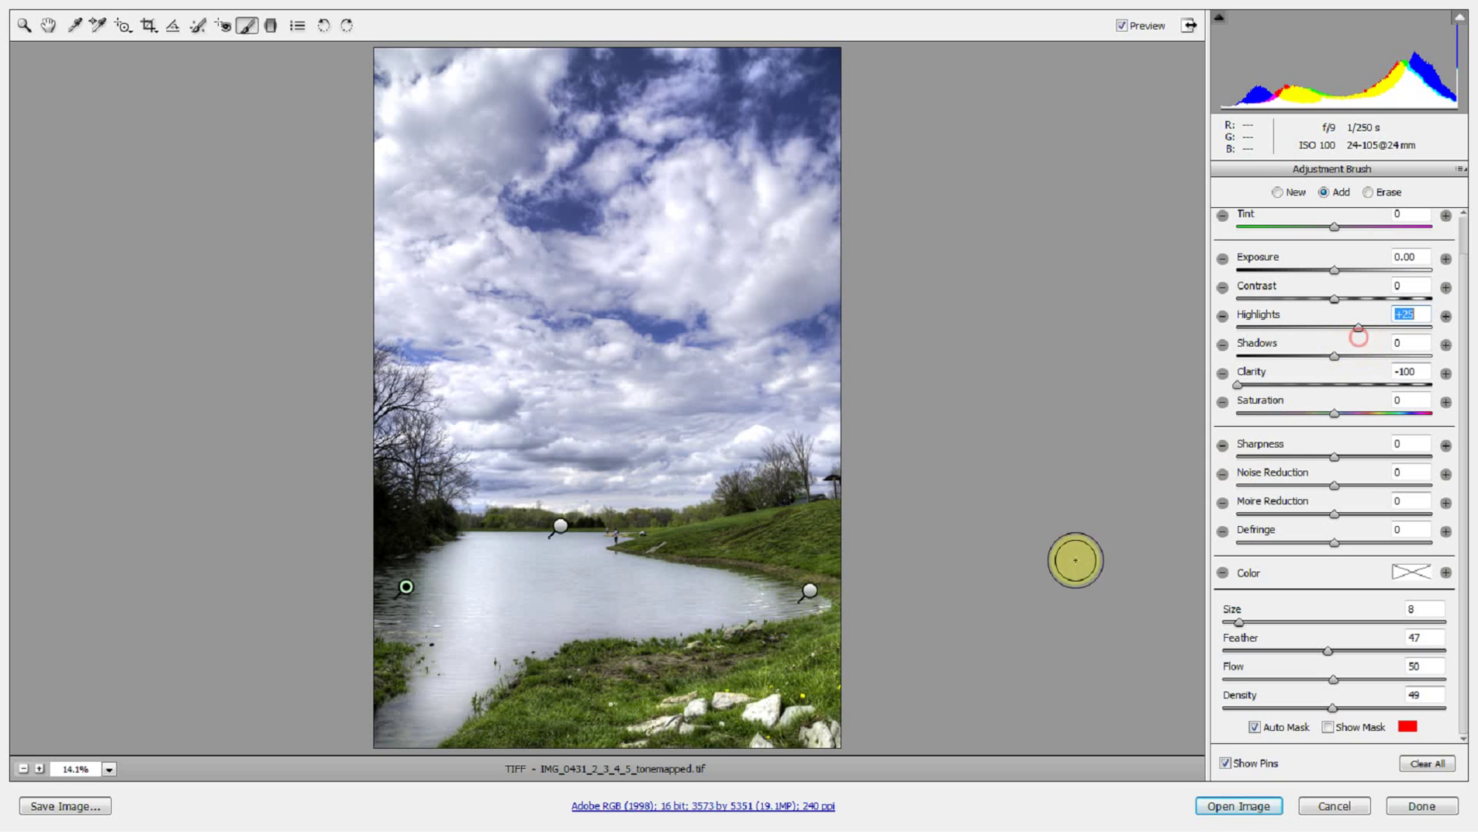
click(1134, 27)
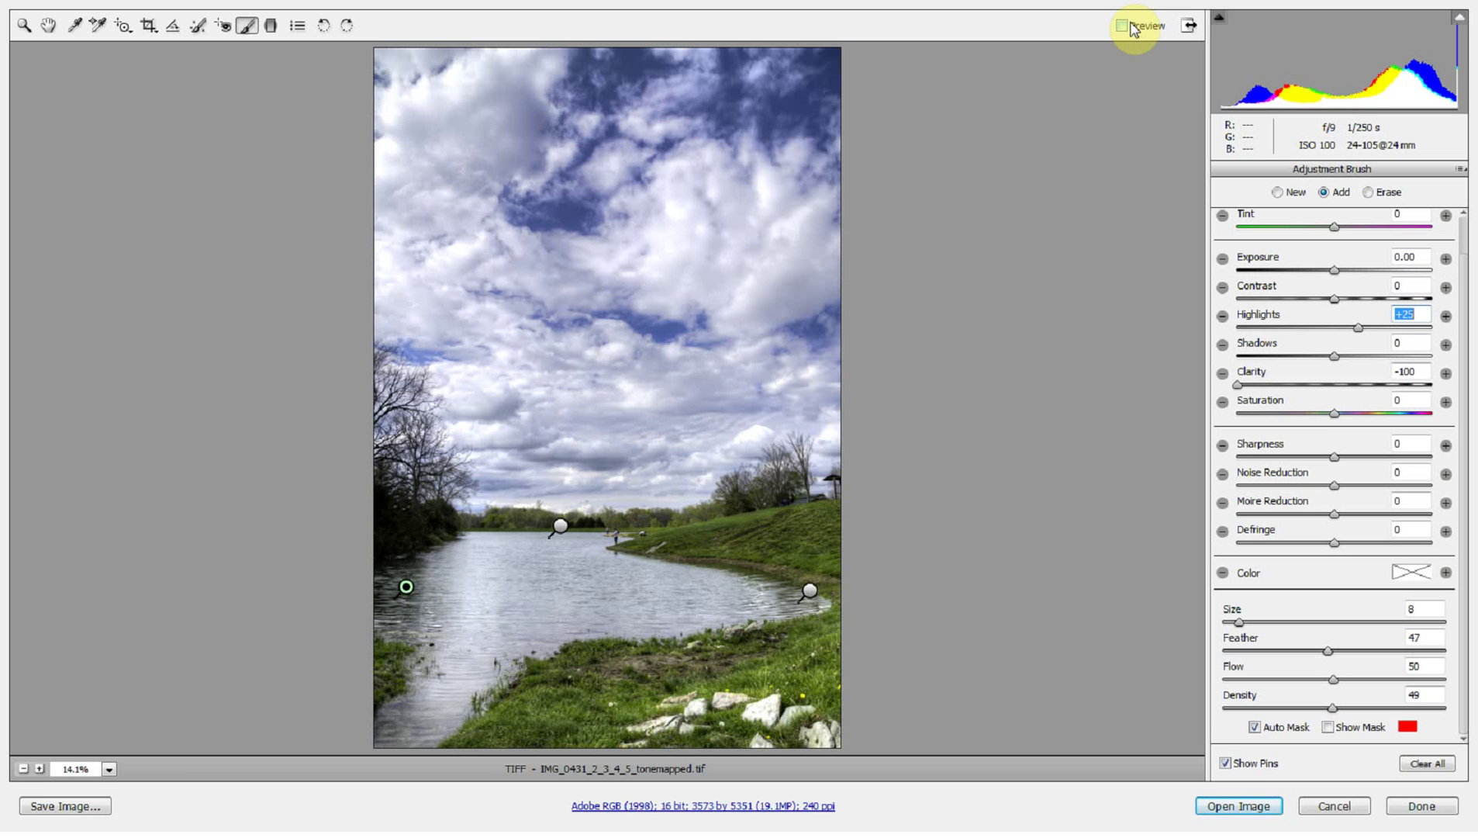
click(1134, 27)
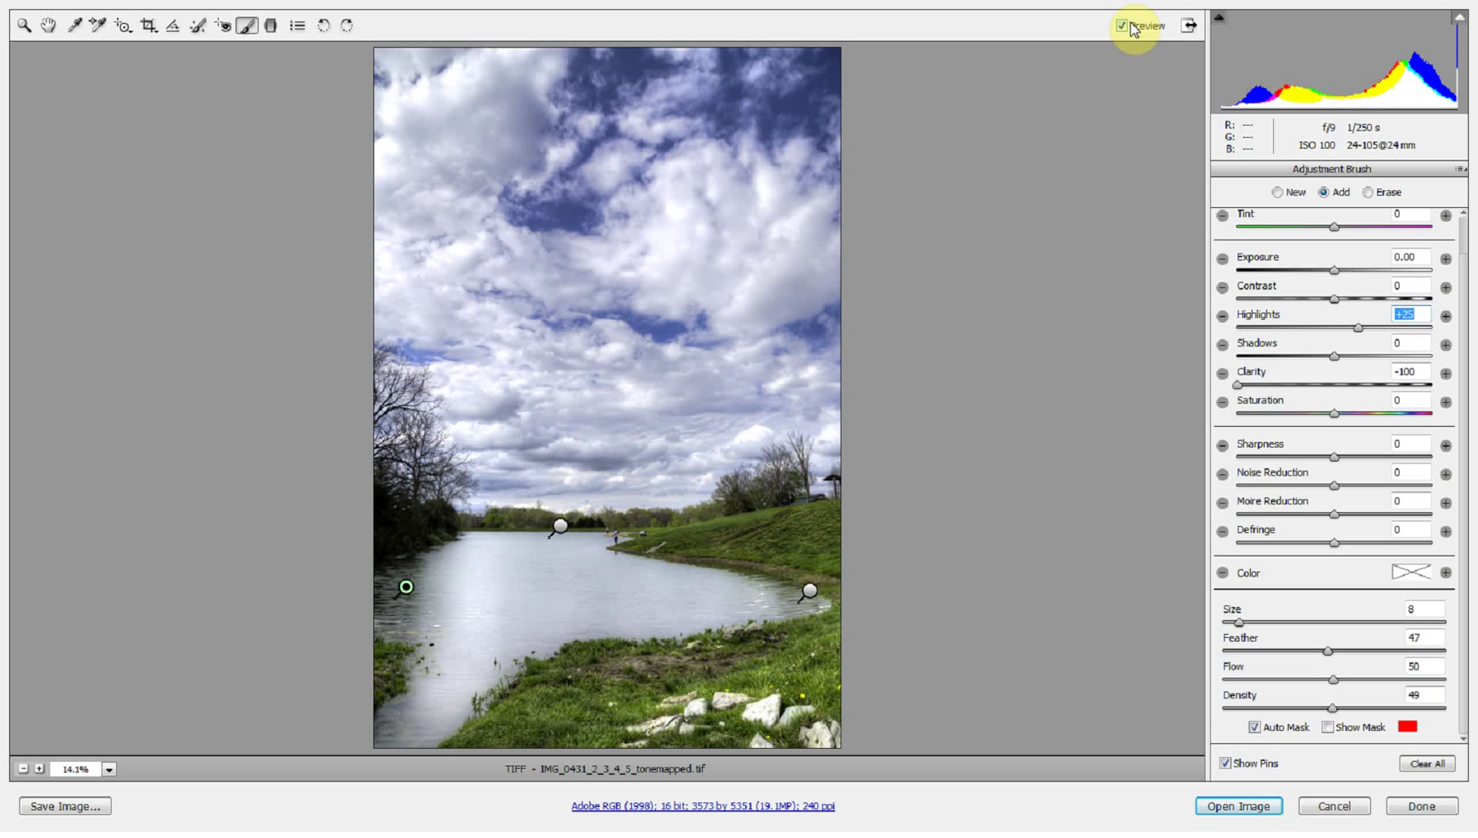